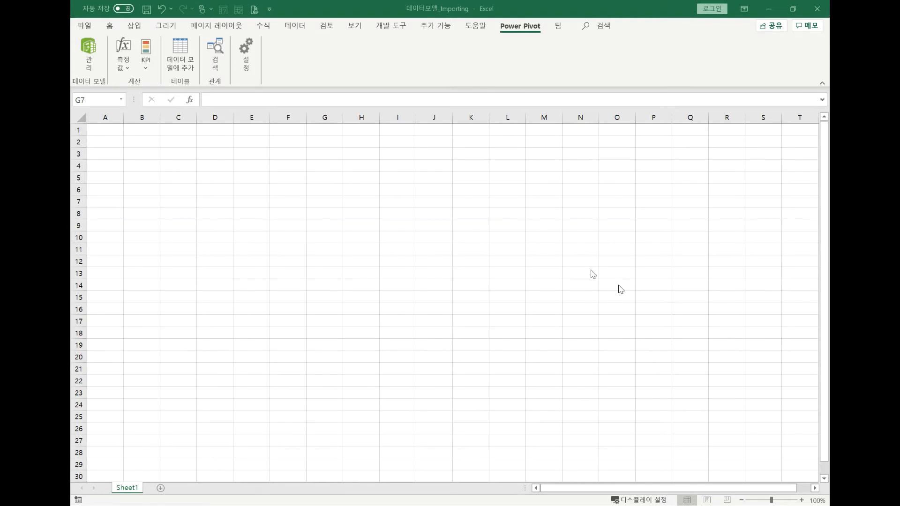
# Step: Examine the extent of the empty worksheet, from the first row down to the last and across the visible columns
pyautogui.click(197, 259)
pyautogui.click(108, 245)
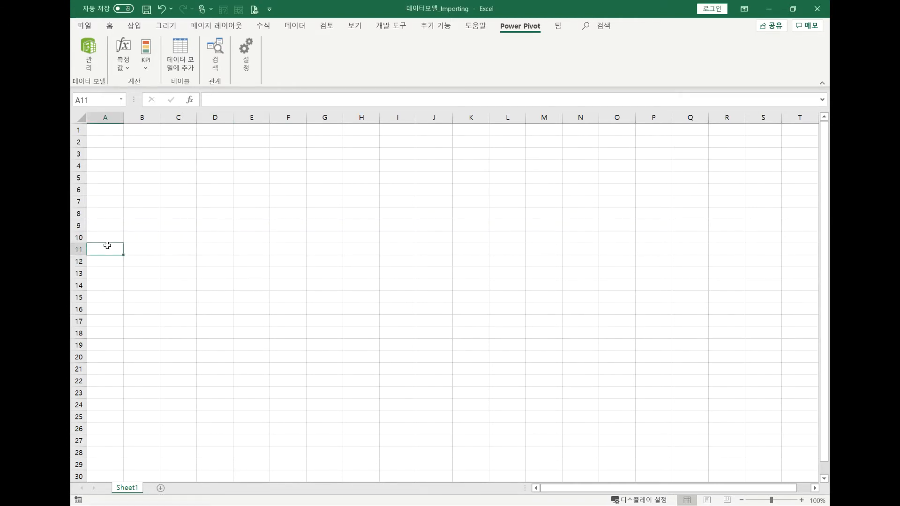
pyautogui.hotkey('ctrl', 'Down')
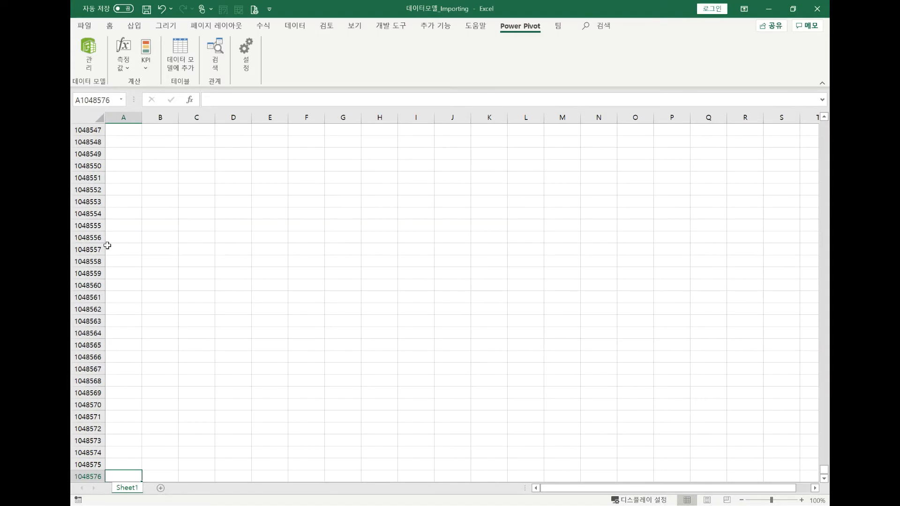
pyautogui.hotkey('ctrl', 'Up')
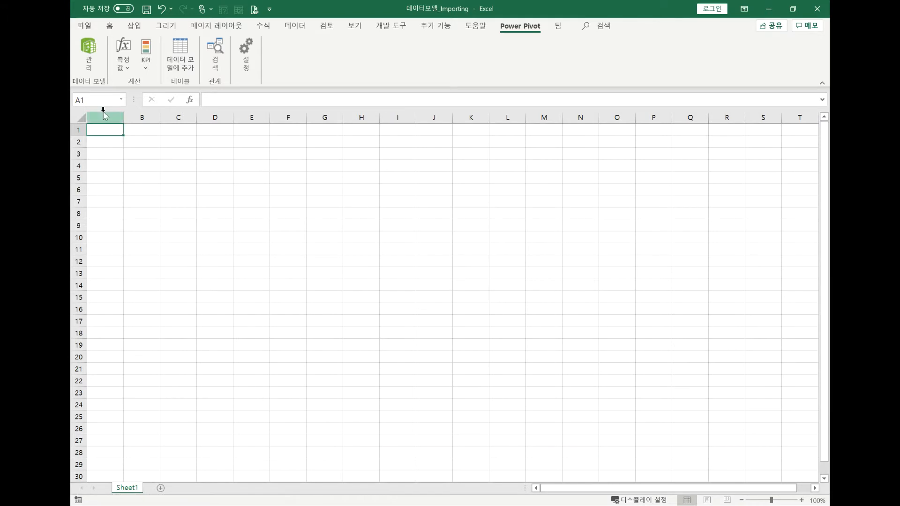
pyautogui.moveTo(103, 110); pyautogui.dragTo(783, 122)
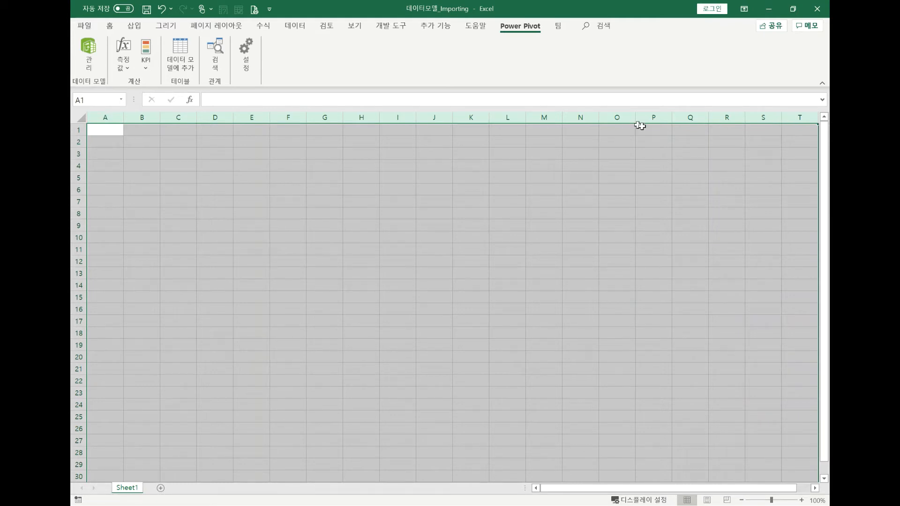
pyautogui.click(426, 164)
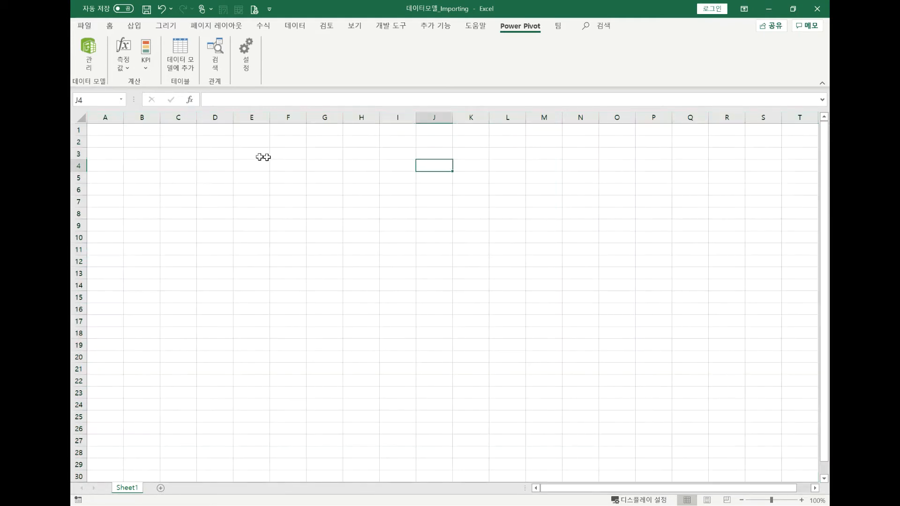
pyautogui.moveTo(112, 134); pyautogui.dragTo(785, 341)
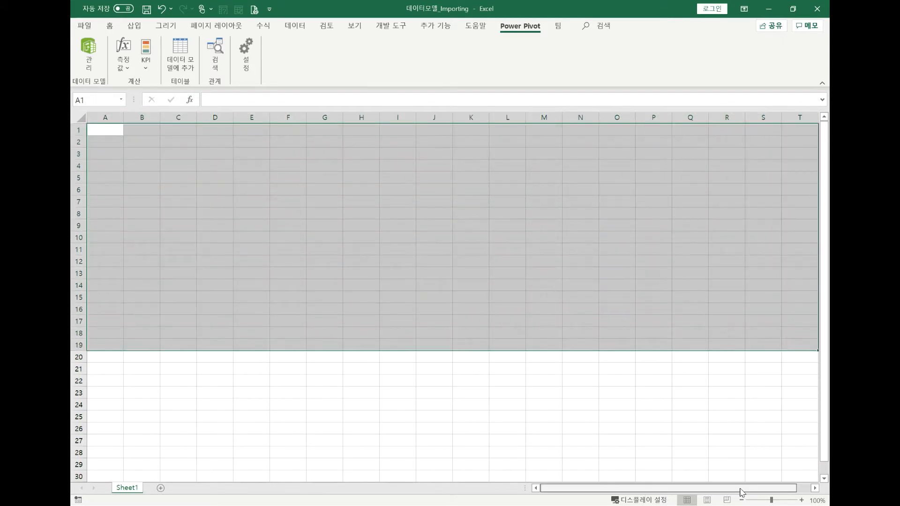
pyautogui.moveTo(737, 490); pyautogui.dragTo(751, 490)
pyautogui.moveTo(828, 477); pyautogui.dragTo(629, 463)
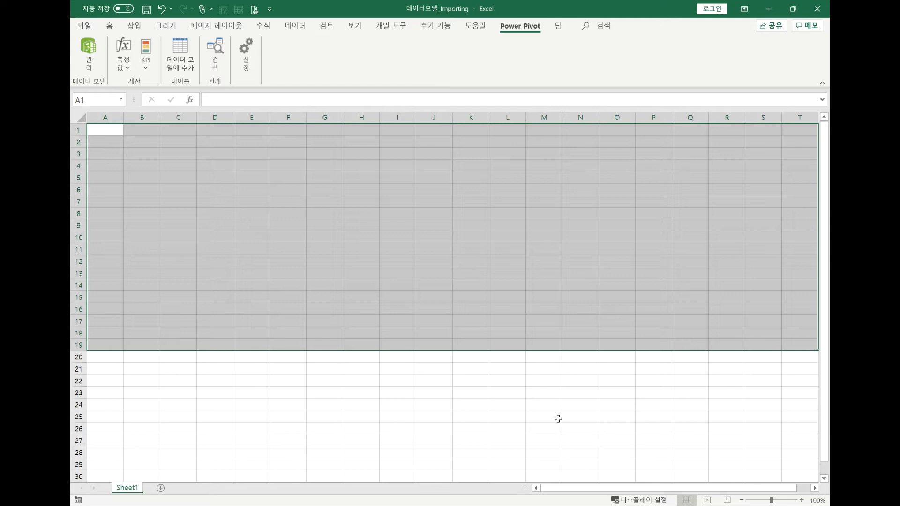
pyautogui.click(430, 225)
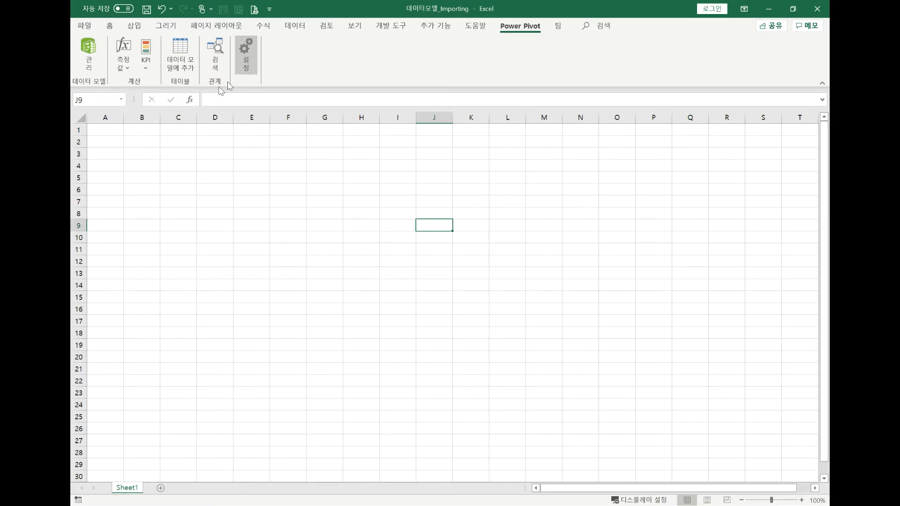
# Step: Open the workbook's data model in Power Pivot and view the 제품 table
pyautogui.click(92, 58)
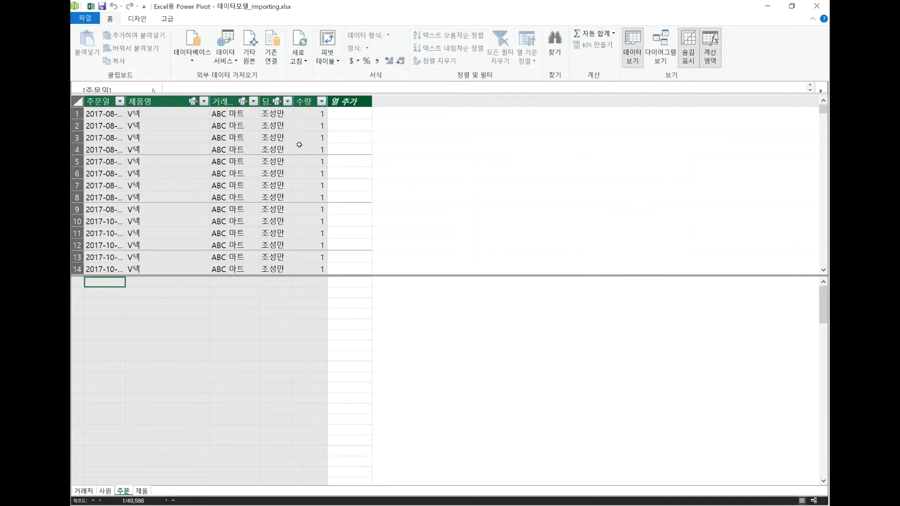
pyautogui.click(307, 146)
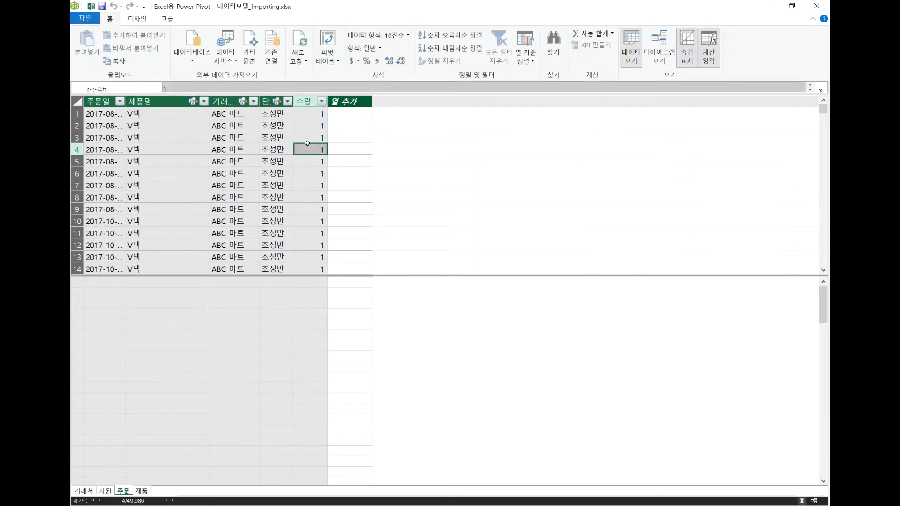
pyautogui.click(141, 490)
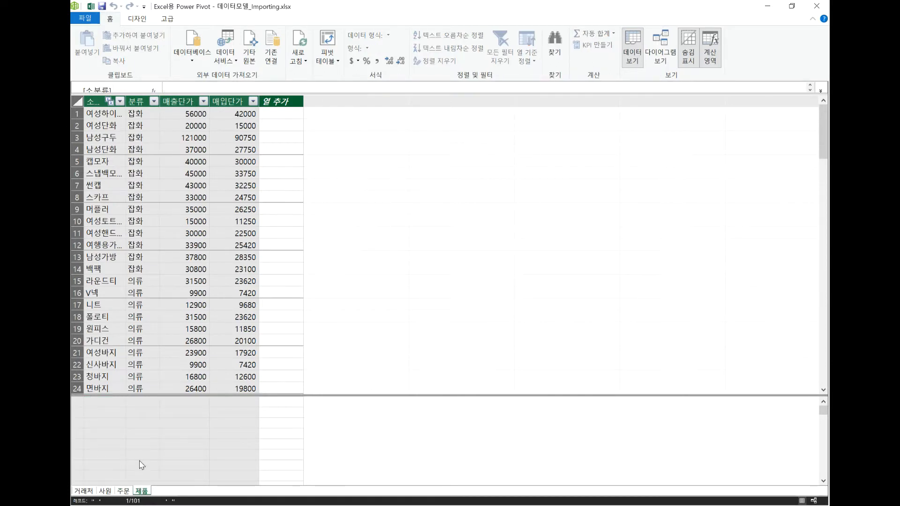
# Step: Widen the 주문일 column in the 주문 table
pyautogui.click(122, 492)
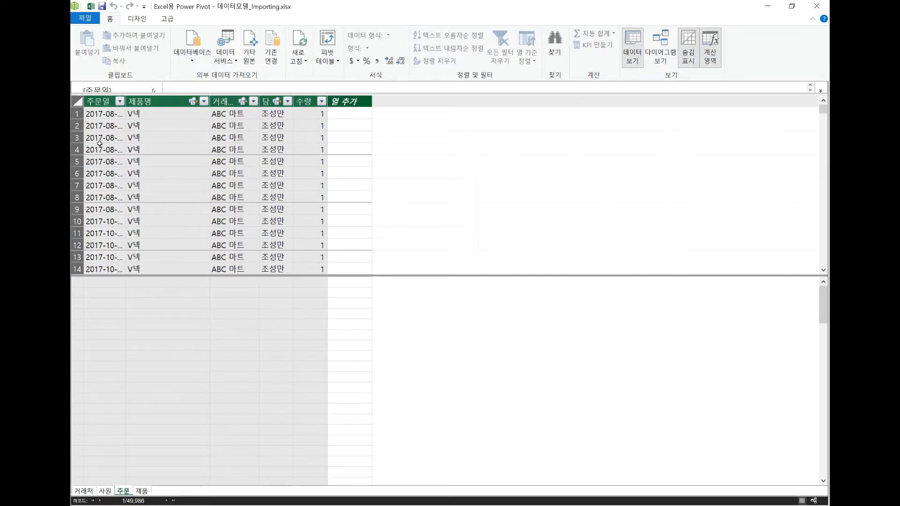
pyautogui.moveTo(126, 103); pyautogui.dragTo(153, 103)
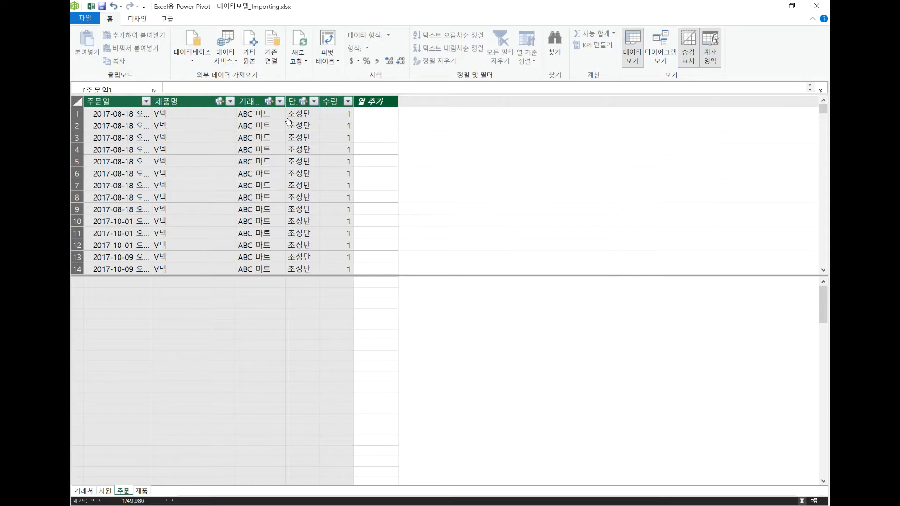
# Step: Examine the blank add-column area and the calculation area cells beneath the 주문 table's columns
pyautogui.click(378, 114)
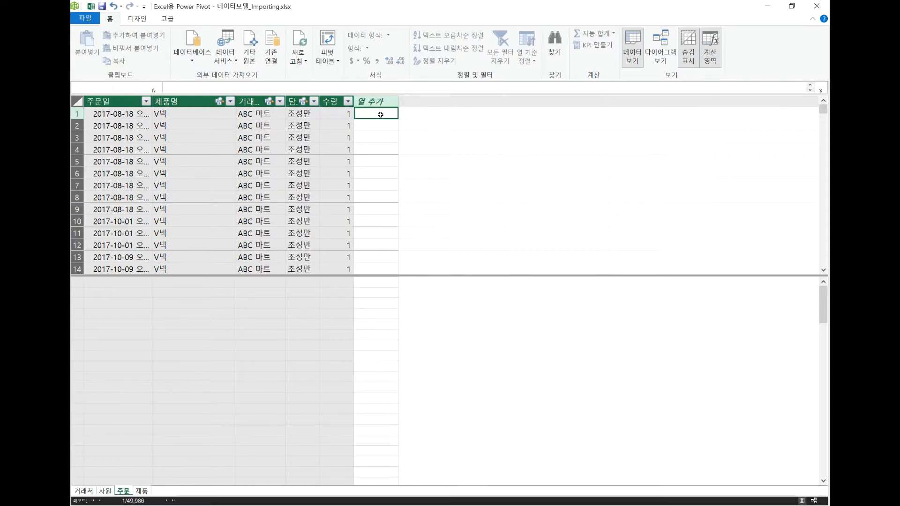
pyautogui.click(373, 88)
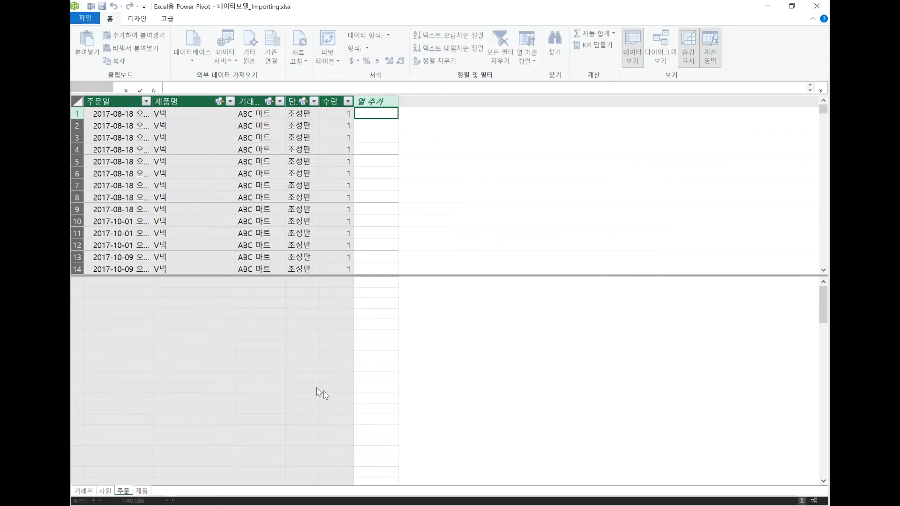
pyautogui.click(222, 318)
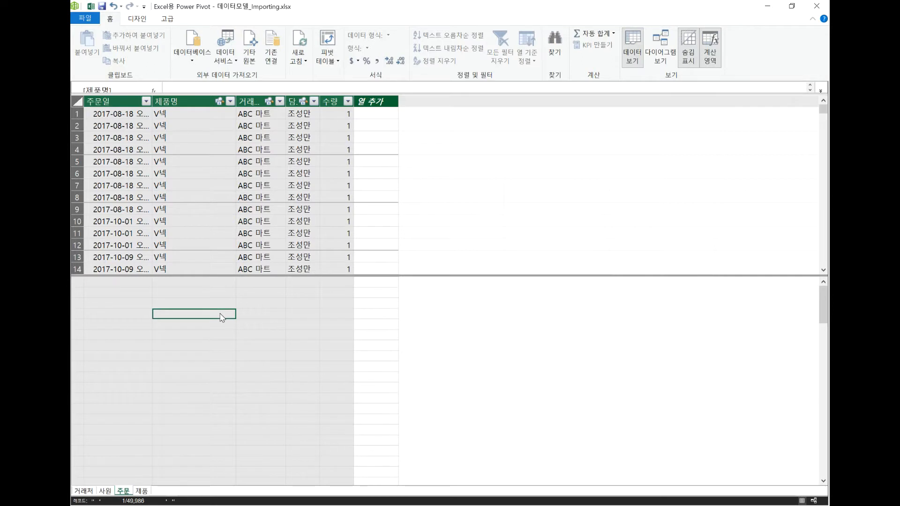
pyautogui.click(140, 317)
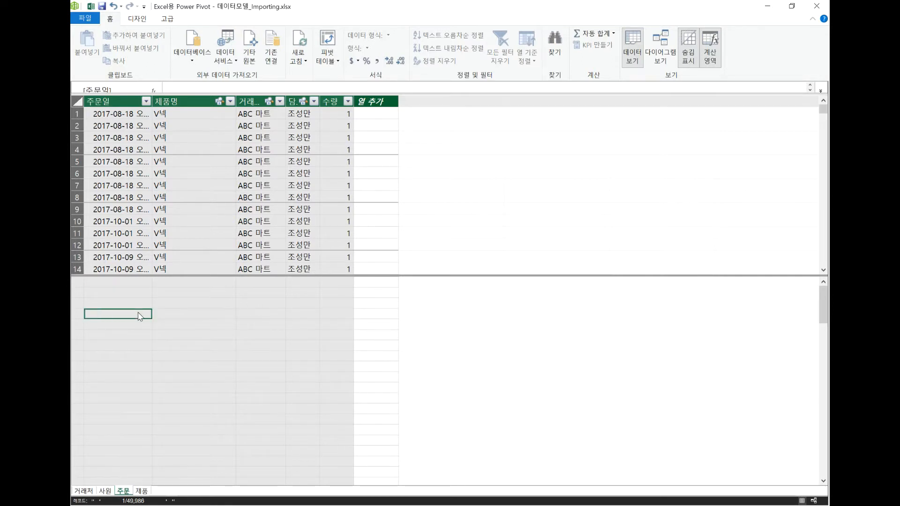
pyautogui.click(192, 315)
pyautogui.click(270, 317)
pyautogui.click(312, 316)
pyautogui.click(340, 316)
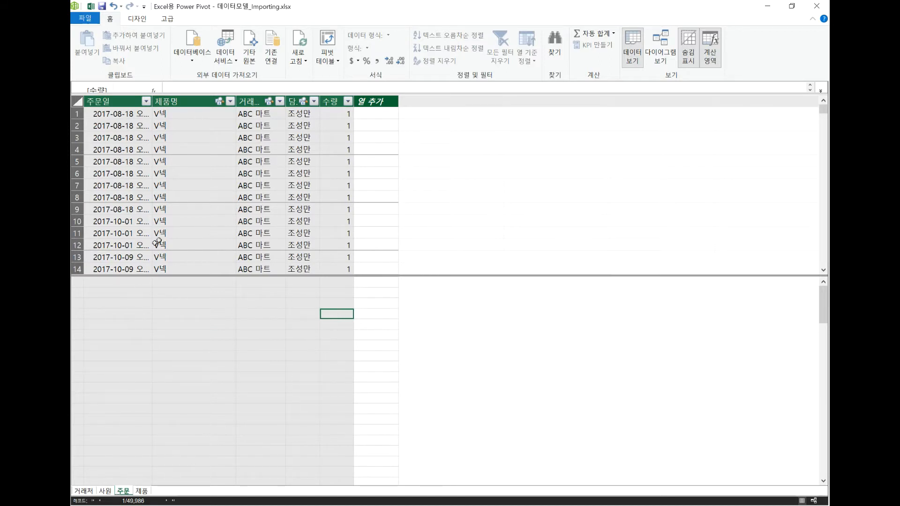
pyautogui.click(228, 328)
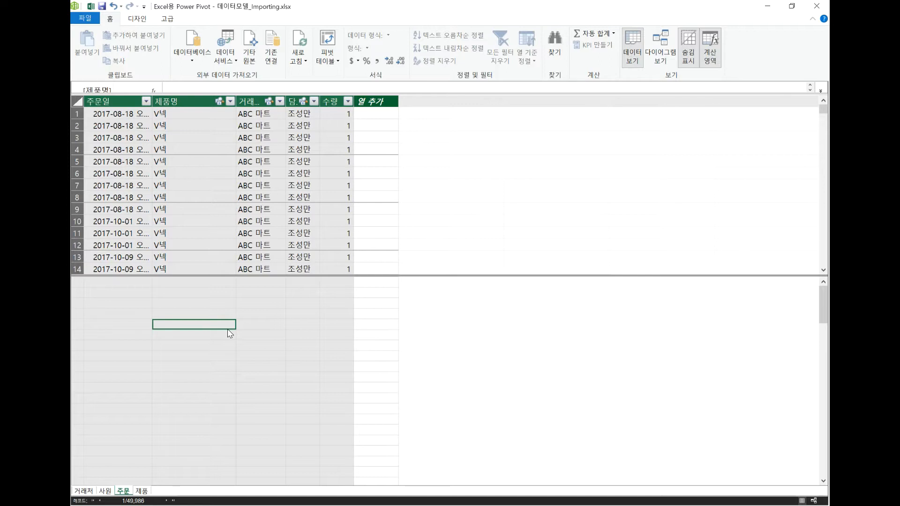
pyautogui.click(202, 305)
pyautogui.click(194, 333)
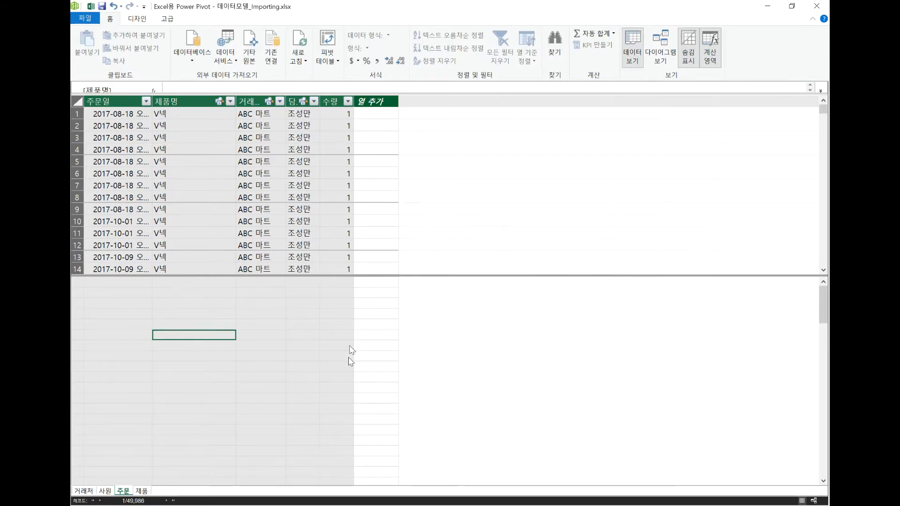
pyautogui.click(204, 292)
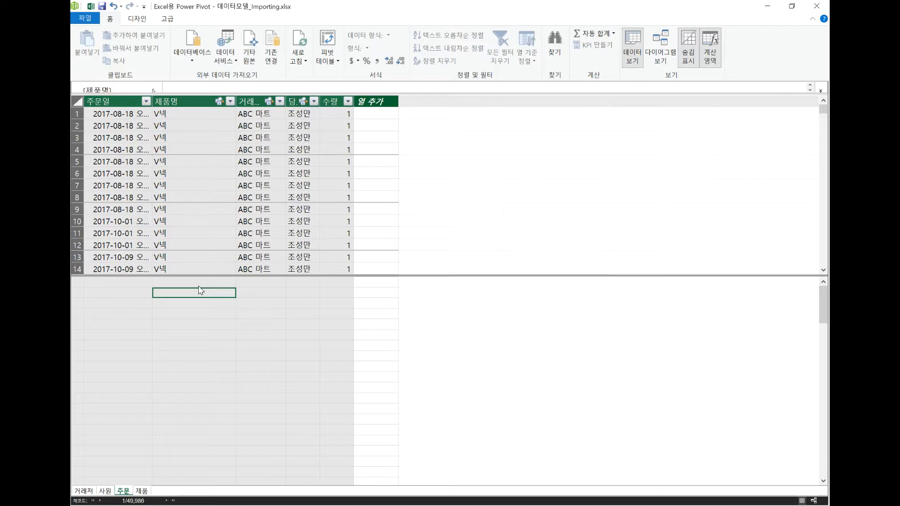
# Step: Switch to the Excel workbook to check the KPI options and return to the Power Pivot data model
pyautogui.click(90, 6)
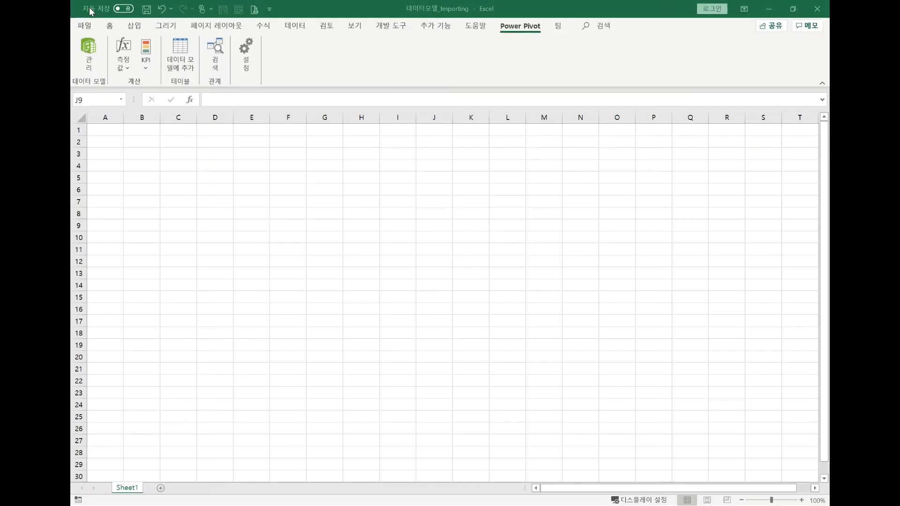
pyautogui.click(142, 70)
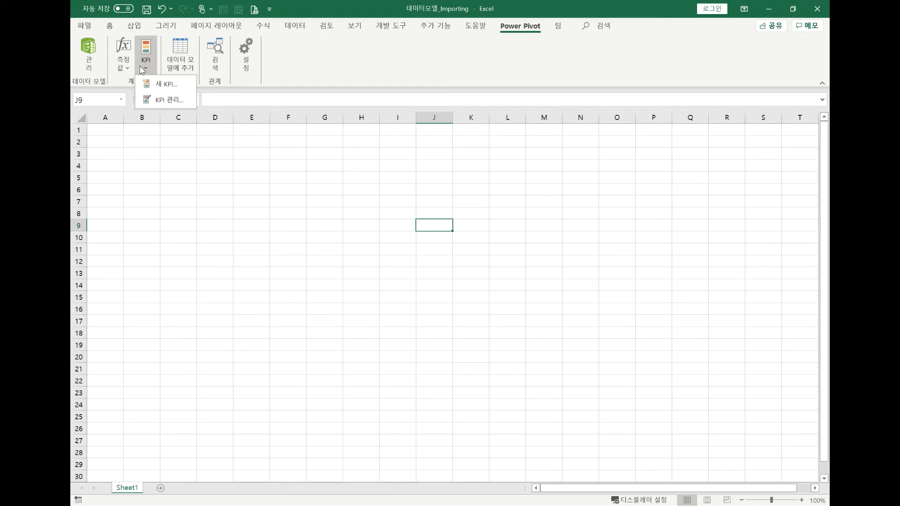
pyautogui.click(97, 57)
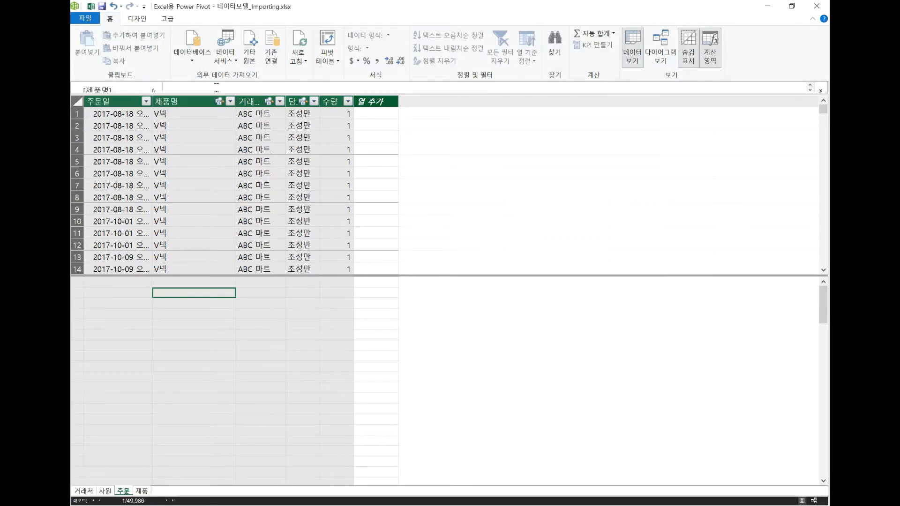
pyautogui.click(218, 87)
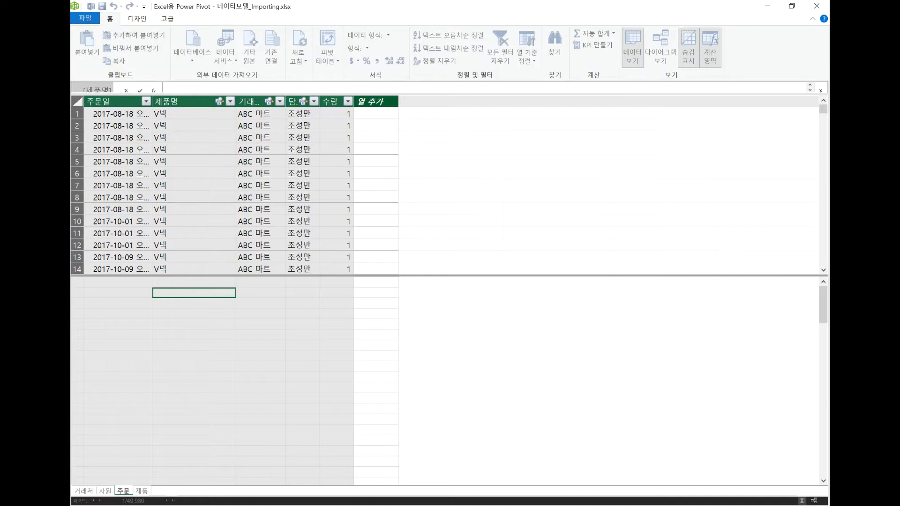
pyautogui.write('chd')
pyautogui.press('BackSpace')
pyautogui.press('BackSpace')
pyautogui.press('BackSpace')
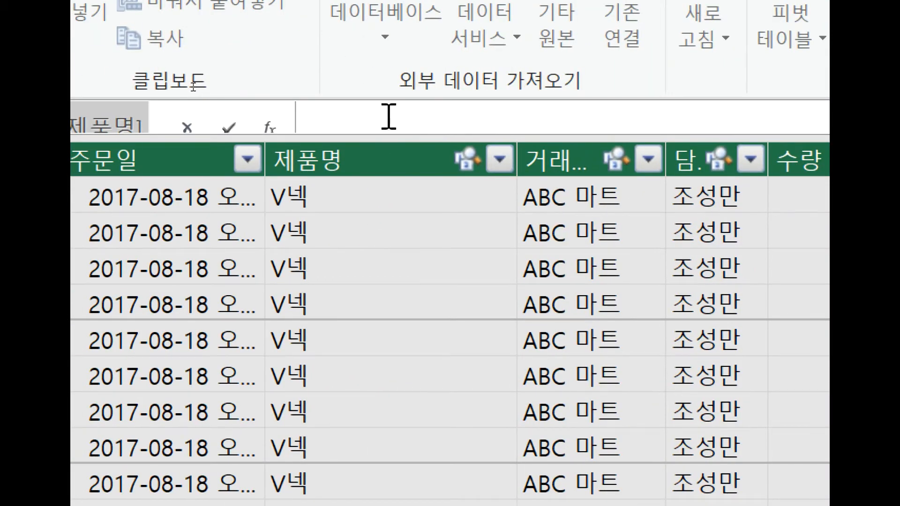
# Step: Start a measure named 총거래량 with := in the calculation area cell beneath the 제품명 column
pyautogui.click(388, 116)
pyautogui.write('총거랠')
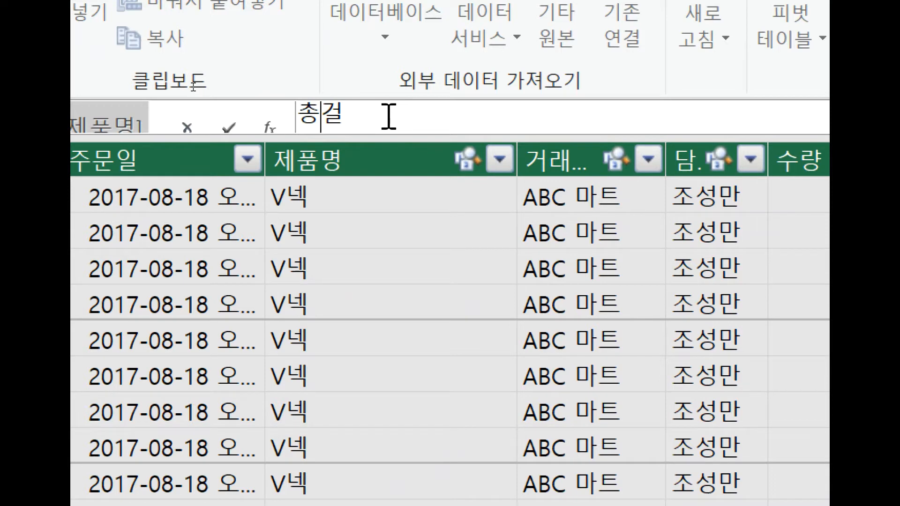
pyautogui.write('량')
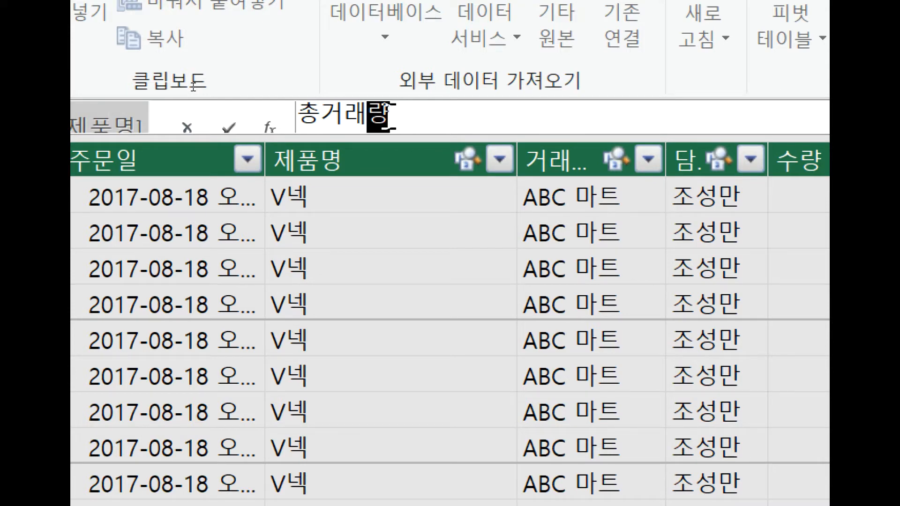
pyautogui.write(':')
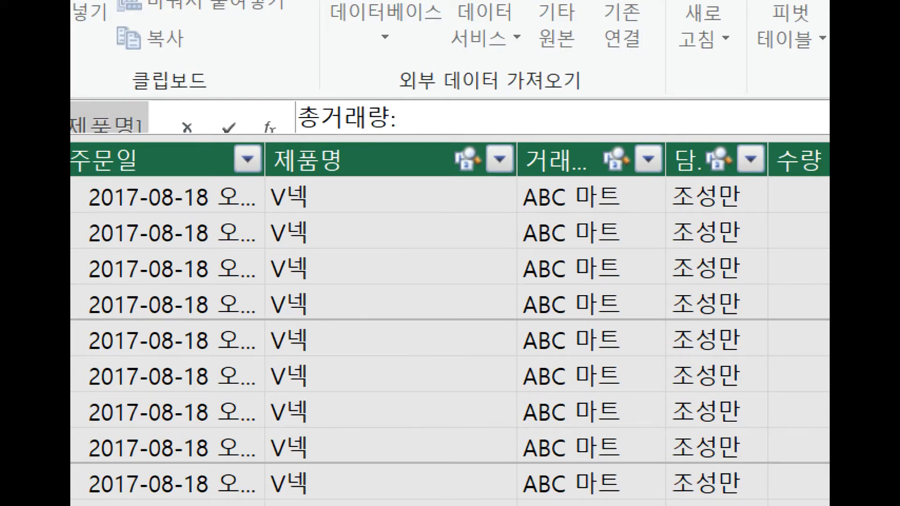
pyautogui.write('=')
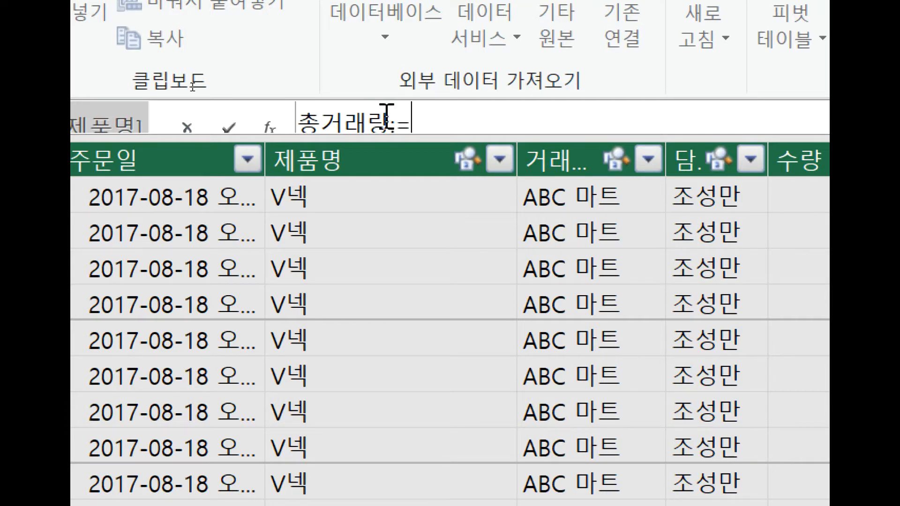
pyautogui.write('채')
pyautogui.press('BackSpace')
pyautogui.press('BackSpace')
# Step: Complete the 총거래량 measure with the formula COUNT('주문'[주문일])
pyautogui.write('c')
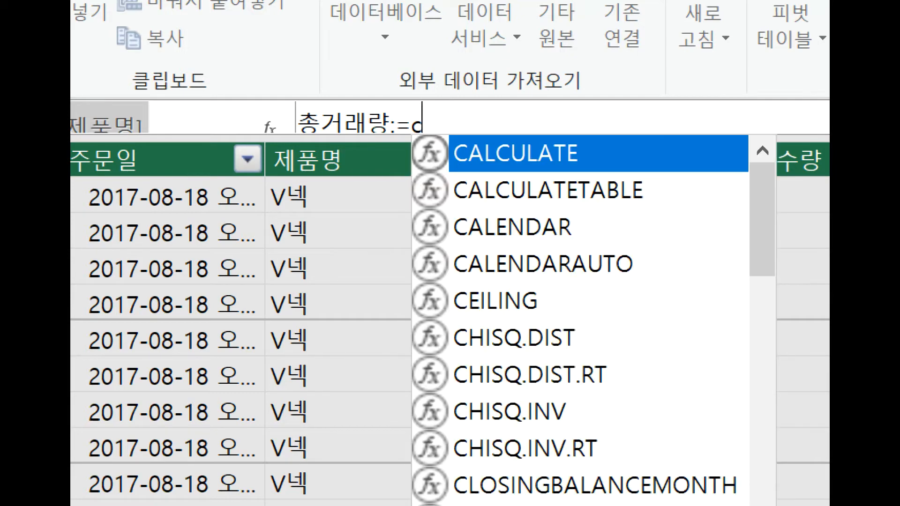
pyautogui.write('ount')
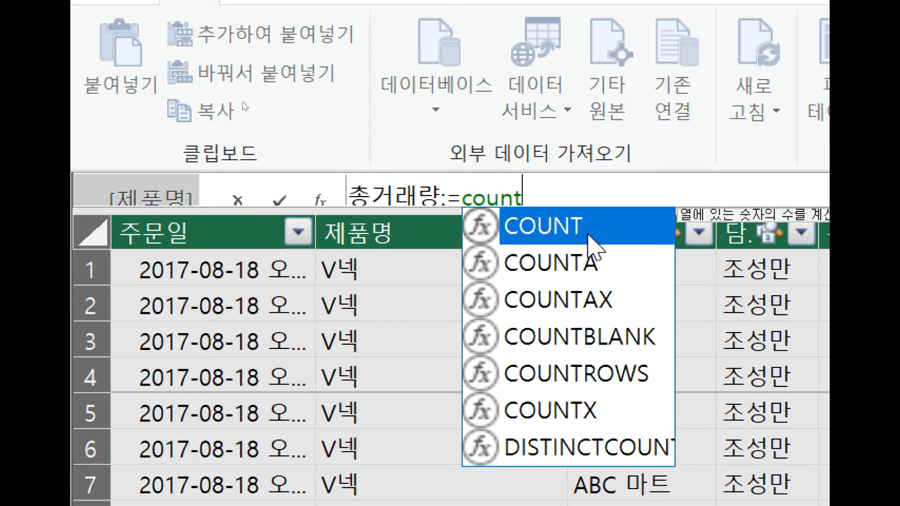
pyautogui.press('Tab')
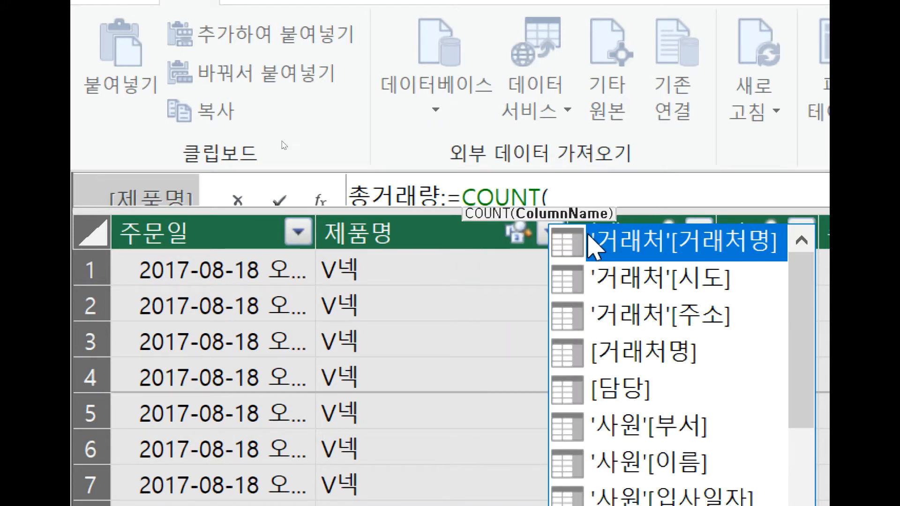
pyautogui.scroll(-4, 728, 368)
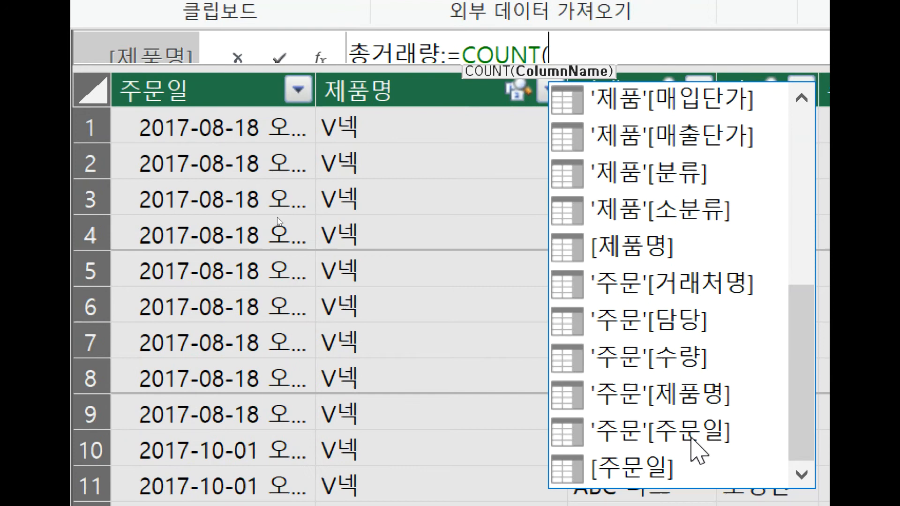
pyautogui.click(692, 439)
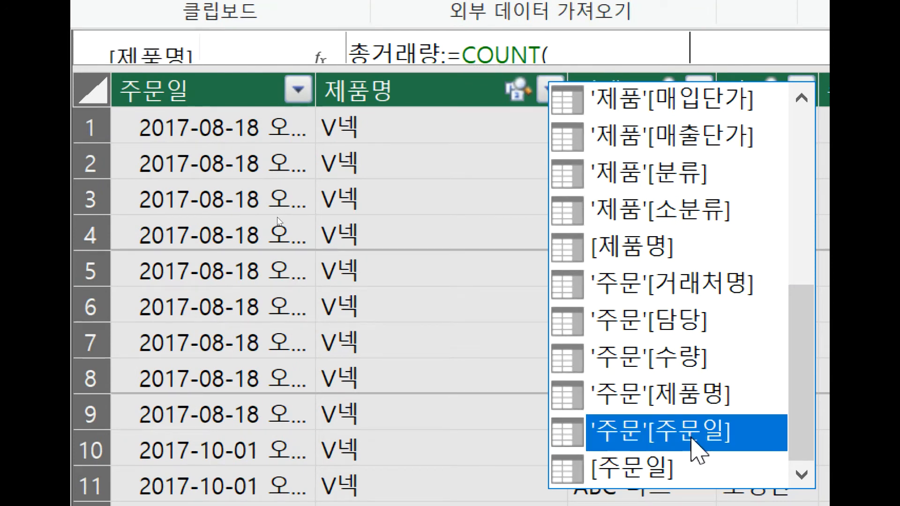
pyautogui.doubleClick(692, 438)
pyautogui.press('Return')
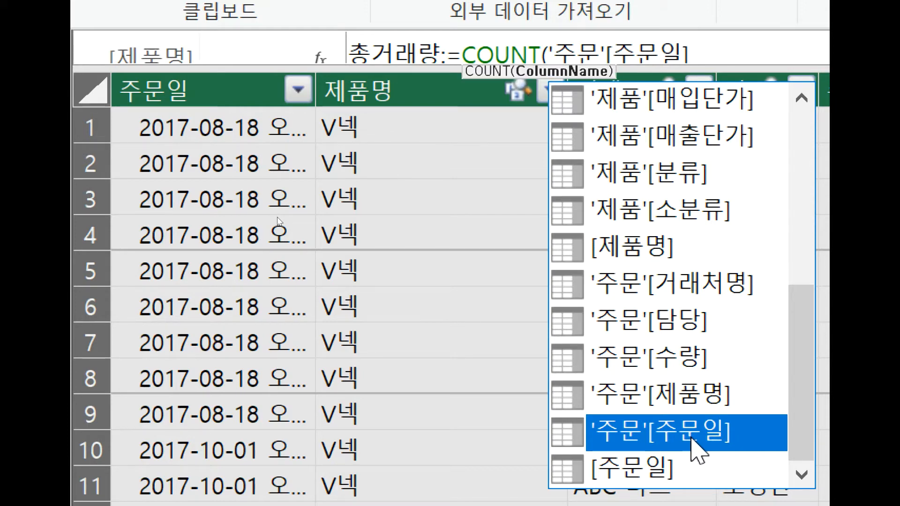
pyautogui.write(')')
pyautogui.press('Return')
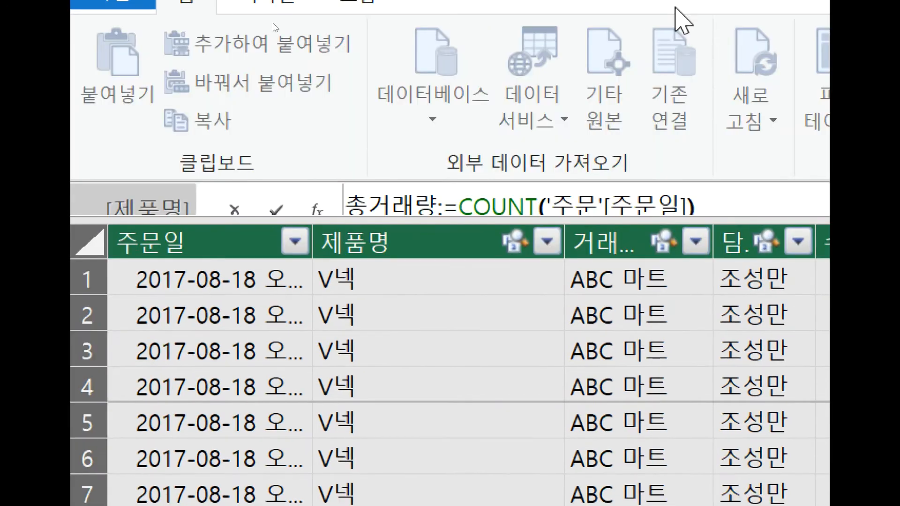
pyautogui.press('Return')
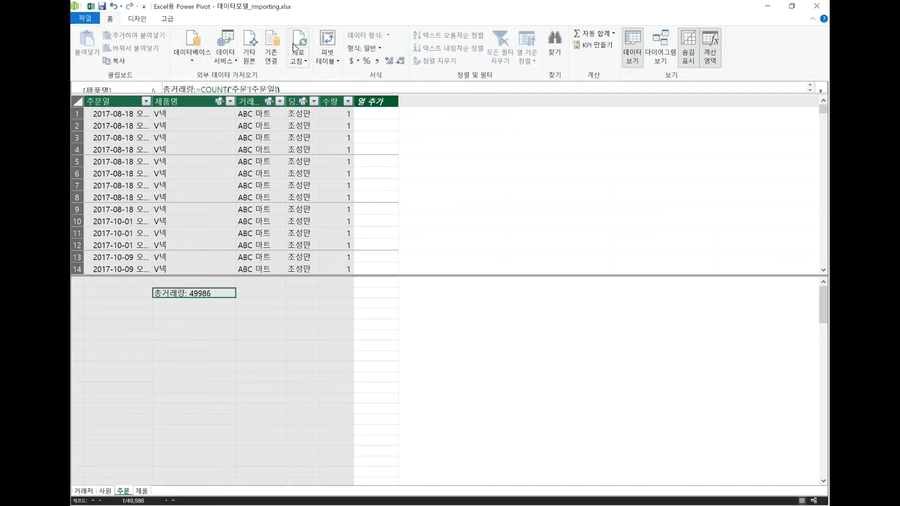
# Step: Create a pivot chart from the data model on the existing worksheet at cell C3
pyautogui.click(330, 62)
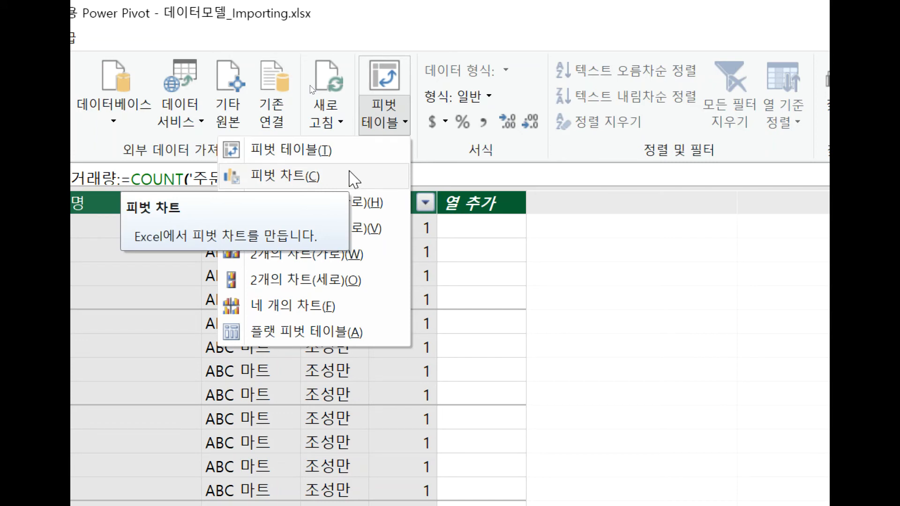
pyautogui.click(354, 178)
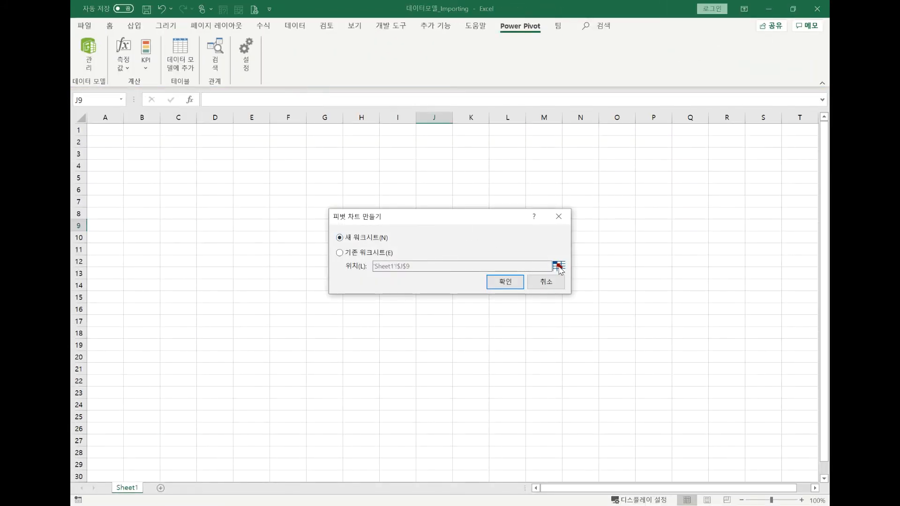
pyautogui.click(380, 253)
pyautogui.click(558, 266)
pyautogui.click(185, 153)
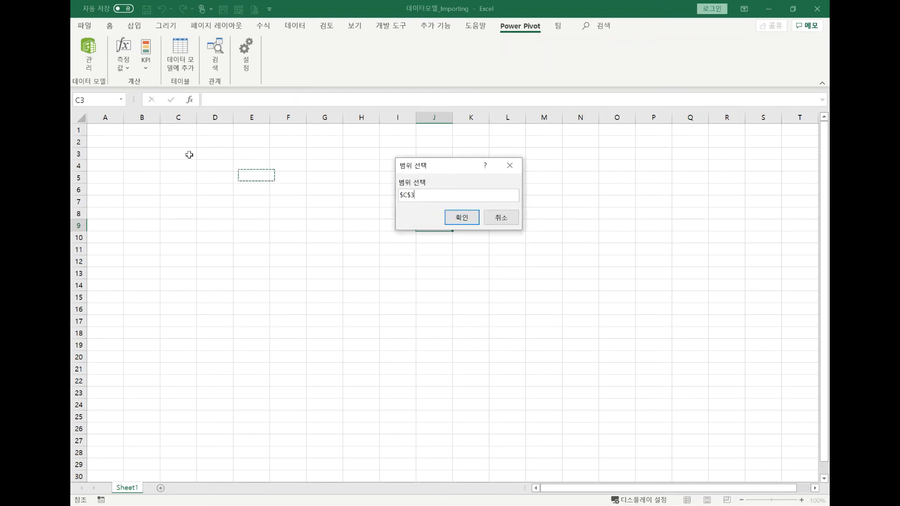
pyautogui.click(454, 216)
pyautogui.click(494, 278)
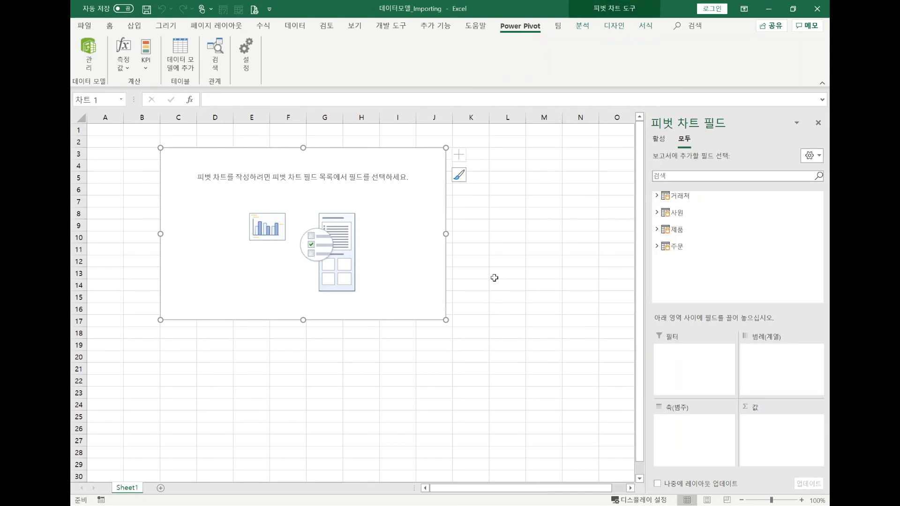
# Step: Plot the 총거래량 measure by 주문일 from the 주문 table and resize the pivot chart to span about C3:M15
pyautogui.click(656, 246)
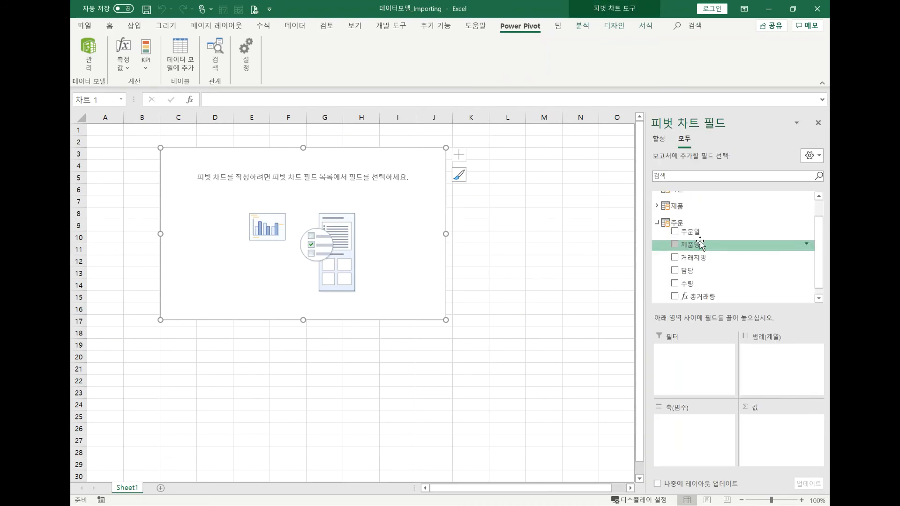
pyautogui.moveTo(689, 232); pyautogui.dragTo(699, 425)
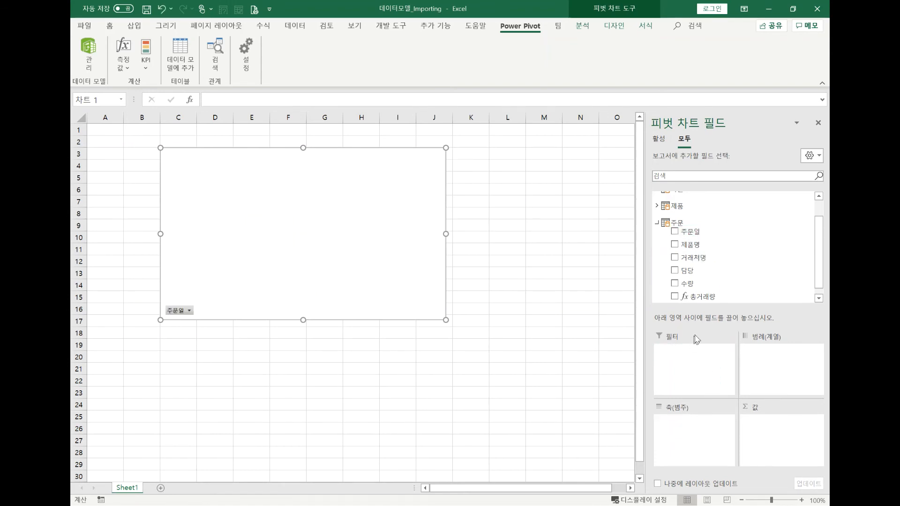
pyautogui.moveTo(706, 297); pyautogui.dragTo(760, 431)
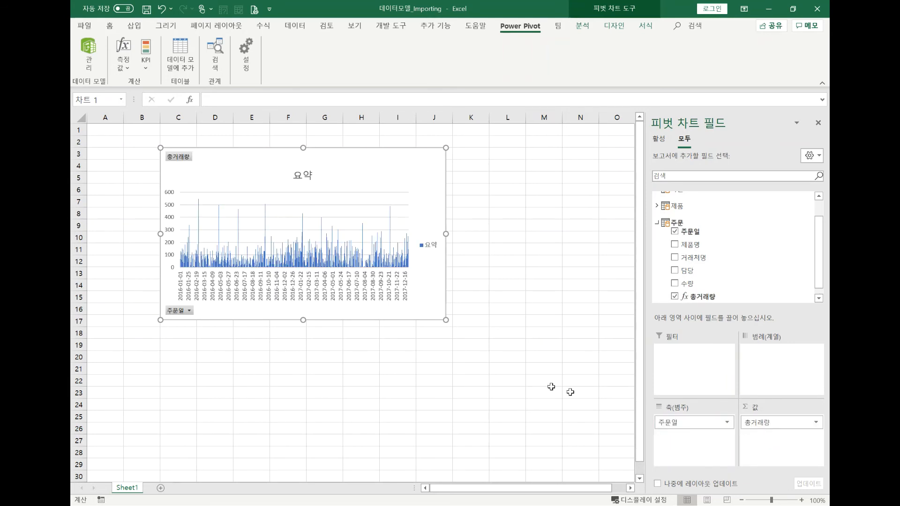
pyautogui.moveTo(446, 322)
pyautogui.mouseDown()
pyautogui.moveTo(511, 301)
pyautogui.moveTo(561, 299)
pyautogui.mouseUp()
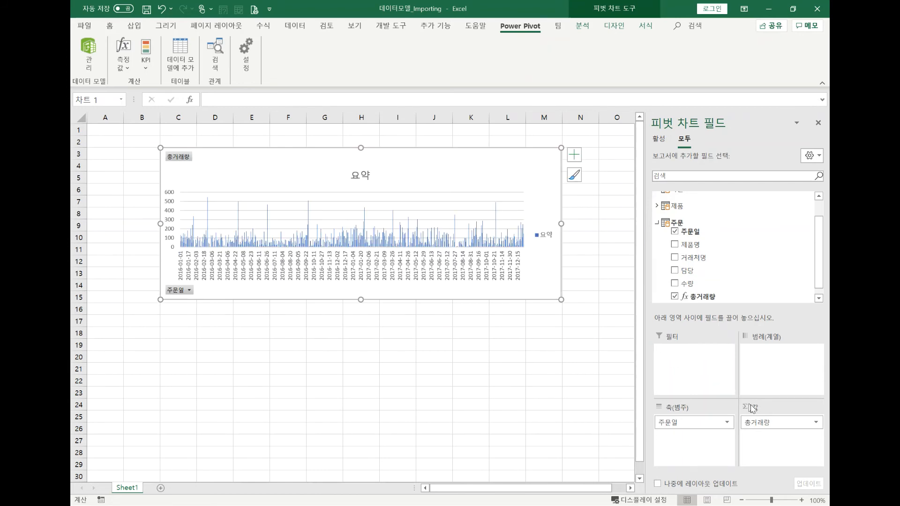
# Step: Remove the 요약 title and the legend from the pivot chart
pyautogui.click(810, 423)
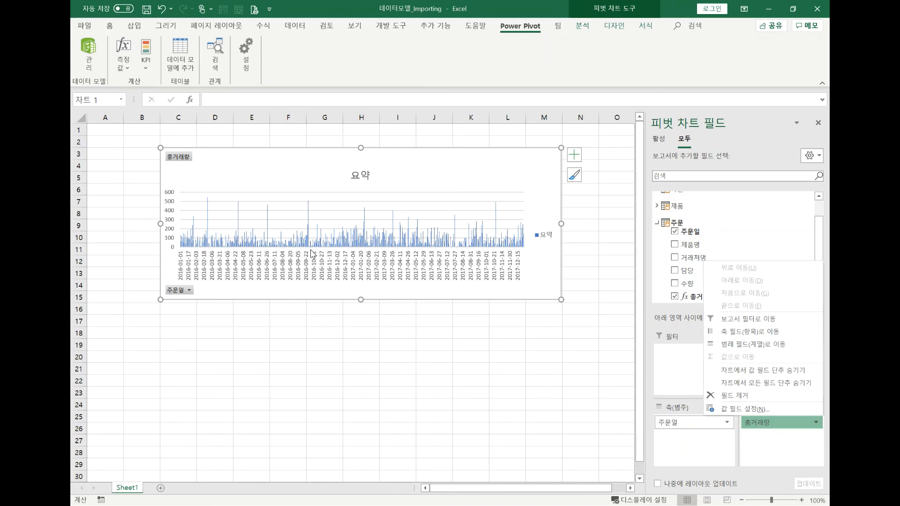
pyautogui.click(358, 179)
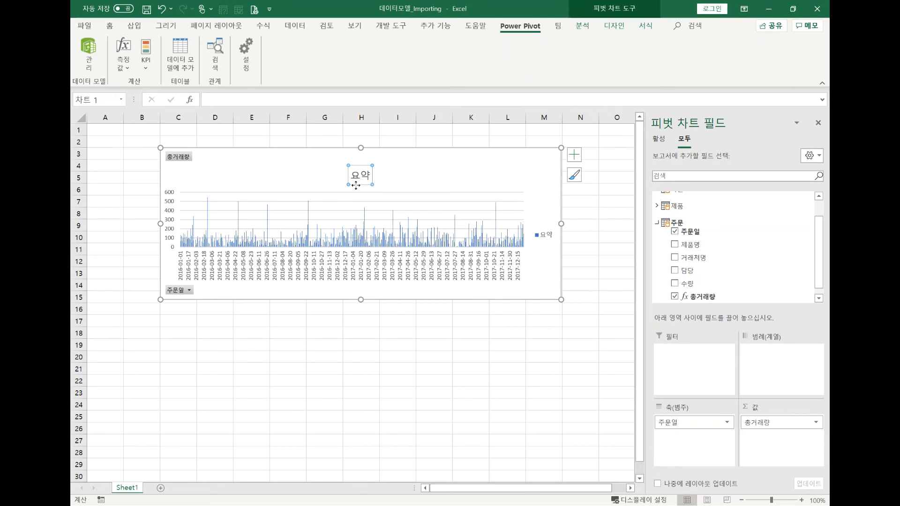
pyautogui.press('Delete')
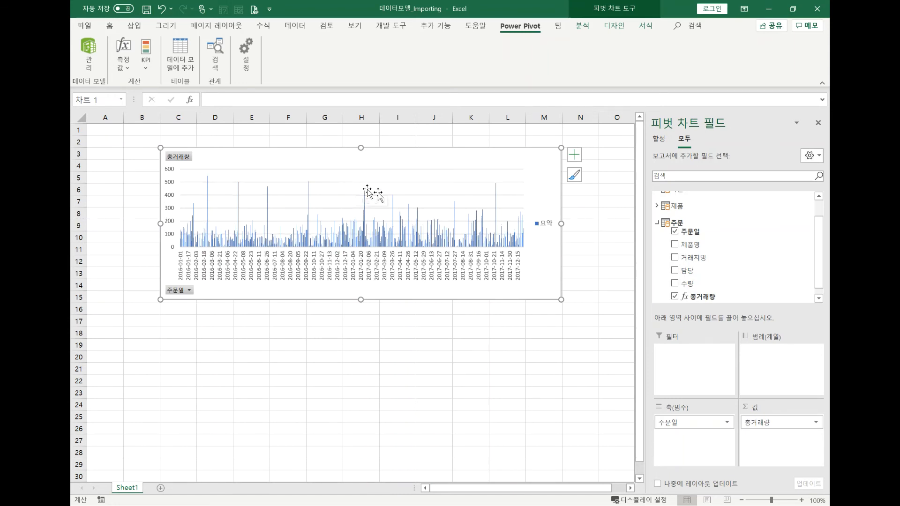
pyautogui.click(545, 220)
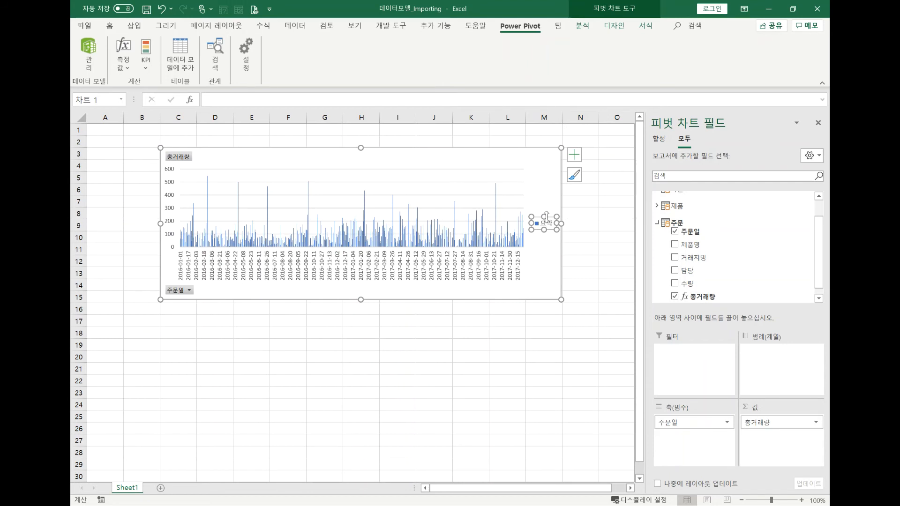
pyautogui.press('Delete')
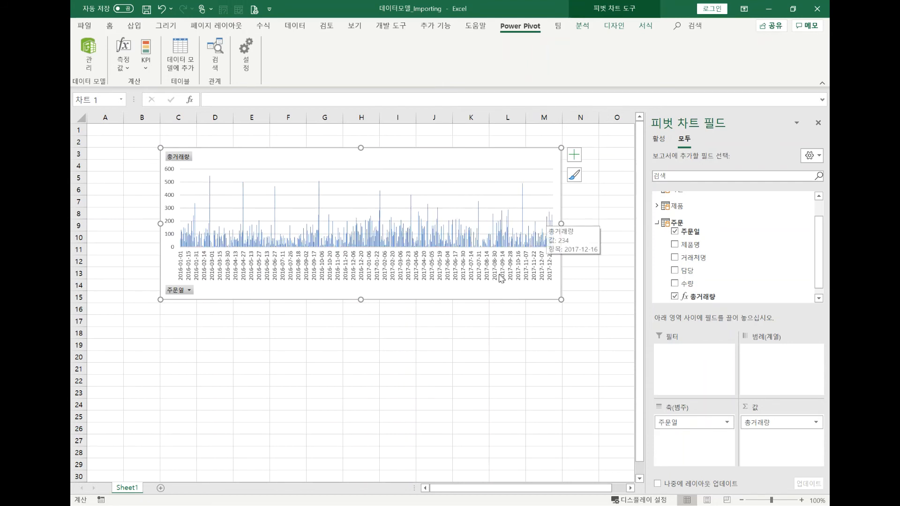
pyautogui.click(477, 320)
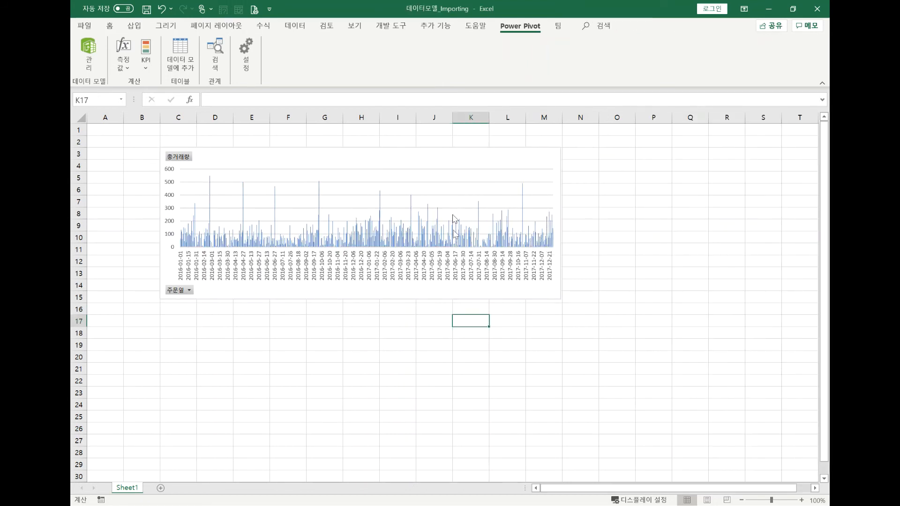
# Step: Switch to the Power Pivot window to check the 총거래량 measure and return to the Excel workbook
pyautogui.click(395, 319)
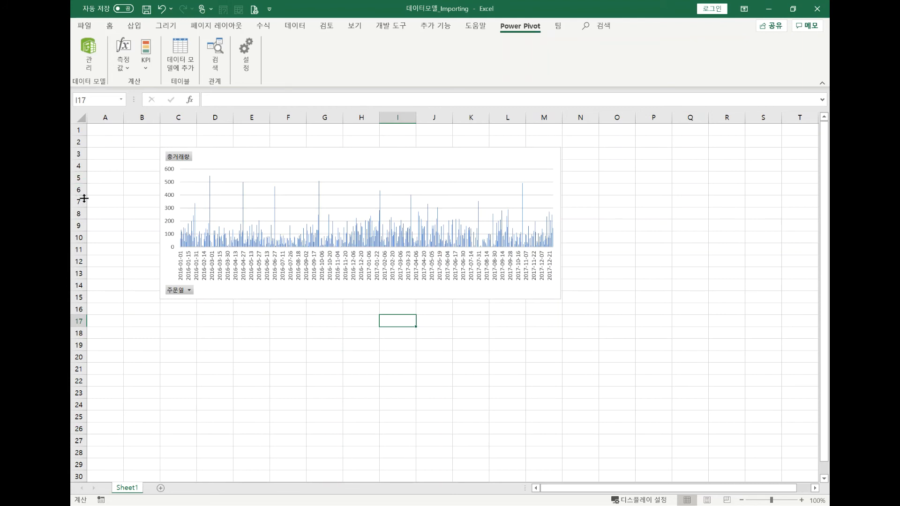
pyautogui.click(94, 63)
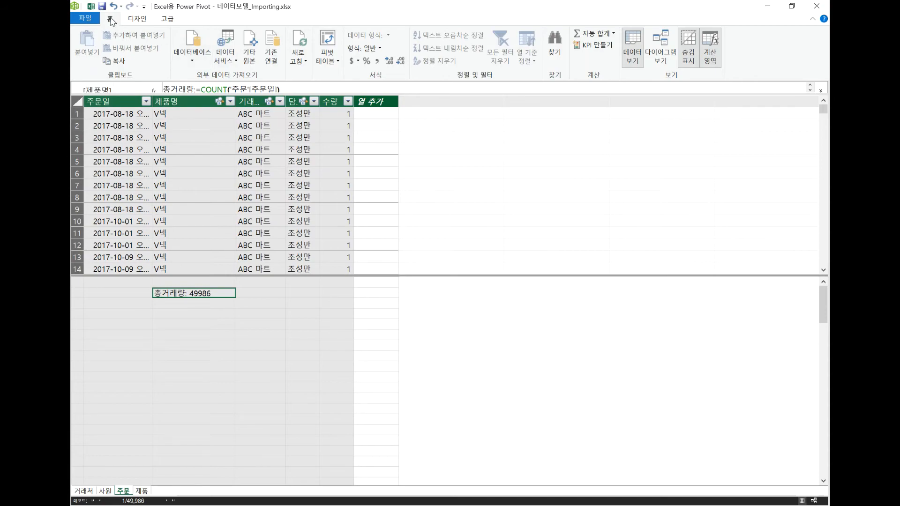
pyautogui.click(91, 6)
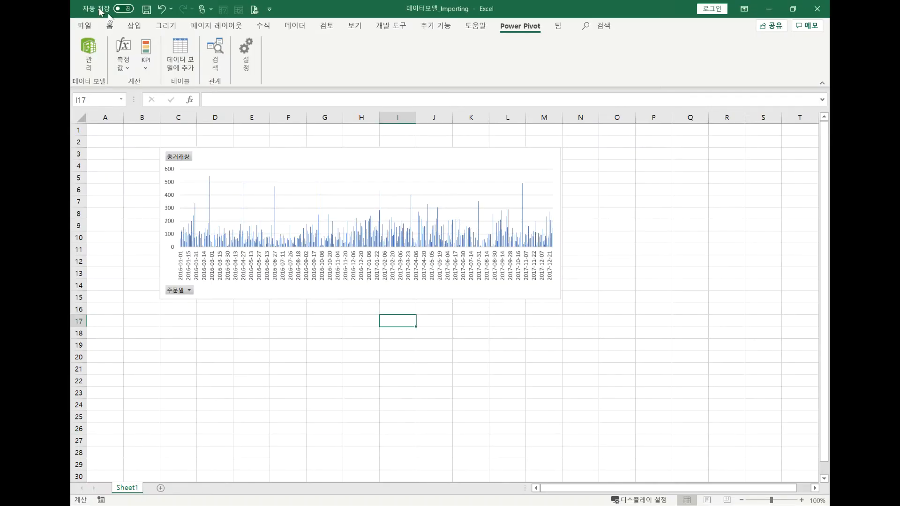
# Step: Add the 수량 field to the pivot chart's values and summarize it by 개수 (count)
pyautogui.click(328, 153)
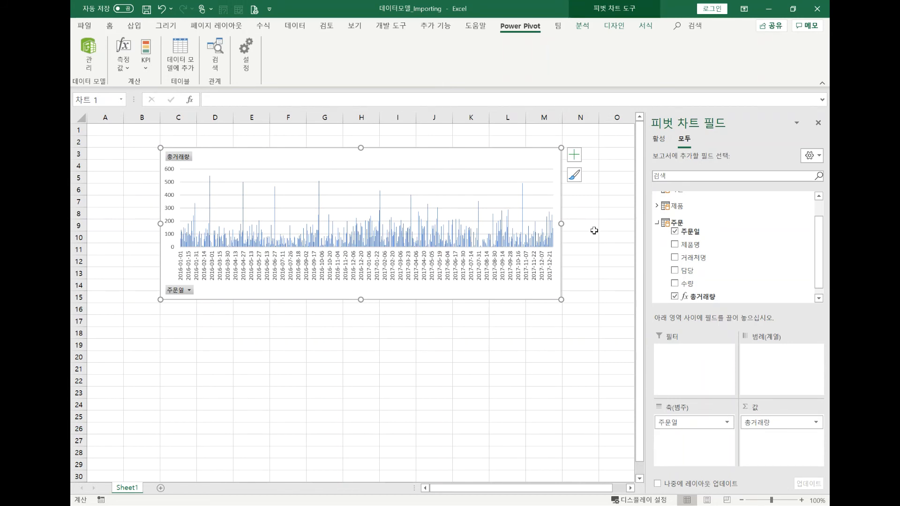
pyautogui.moveTo(687, 283); pyautogui.dragTo(768, 445)
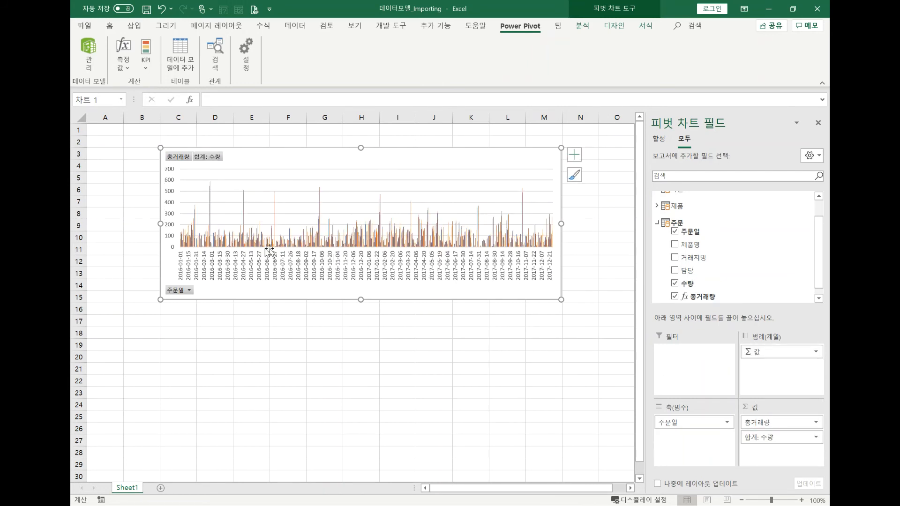
pyautogui.moveTo(224, 245)
pyautogui.click(770, 438)
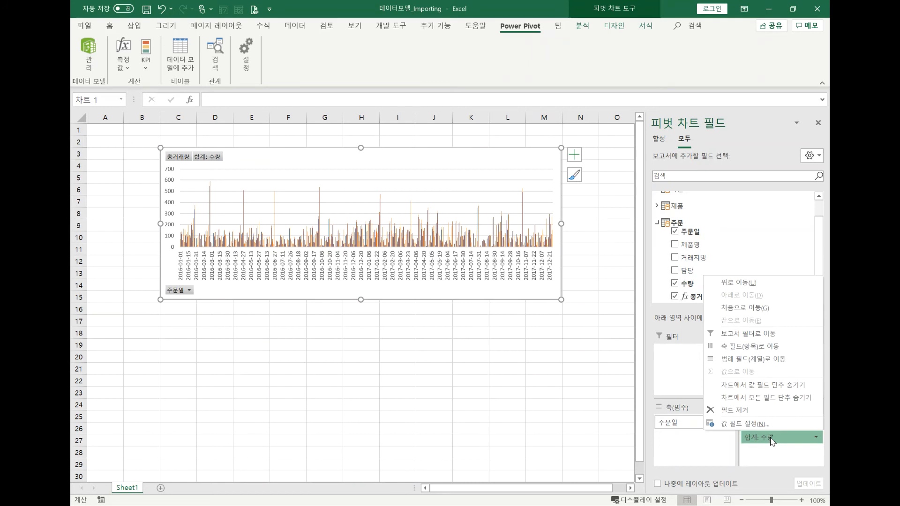
pyautogui.click(766, 423)
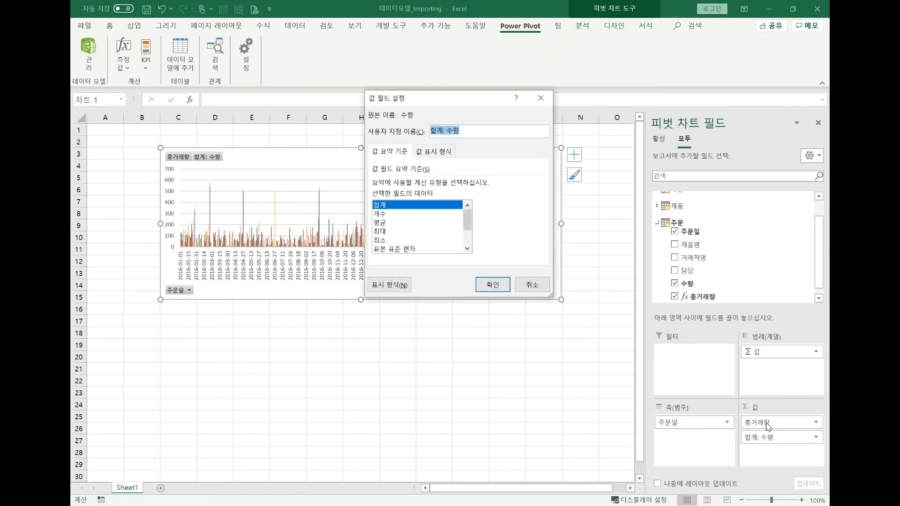
pyautogui.click(380, 213)
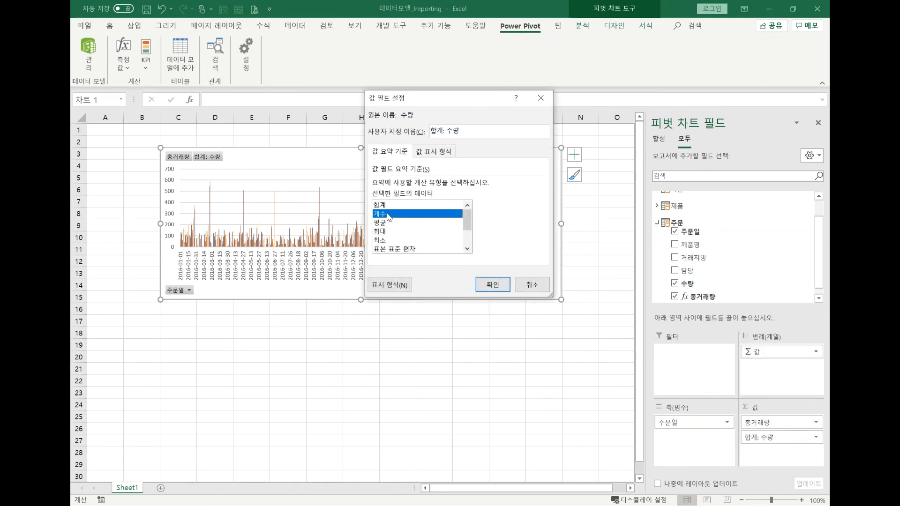
pyautogui.click(490, 284)
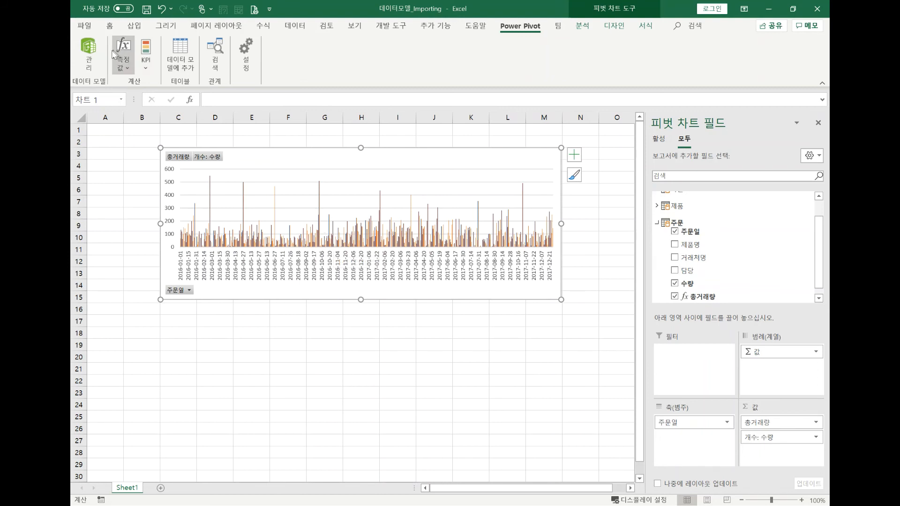
# Step: Revisit the 주문 table in the Power Pivot window and compare the workbook's general and Power Pivot commands
pyautogui.click(89, 54)
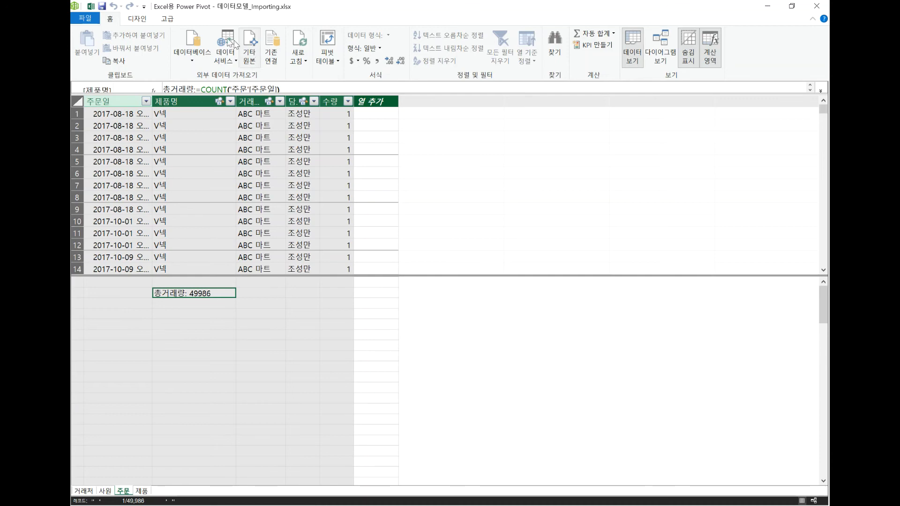
pyautogui.click(91, 6)
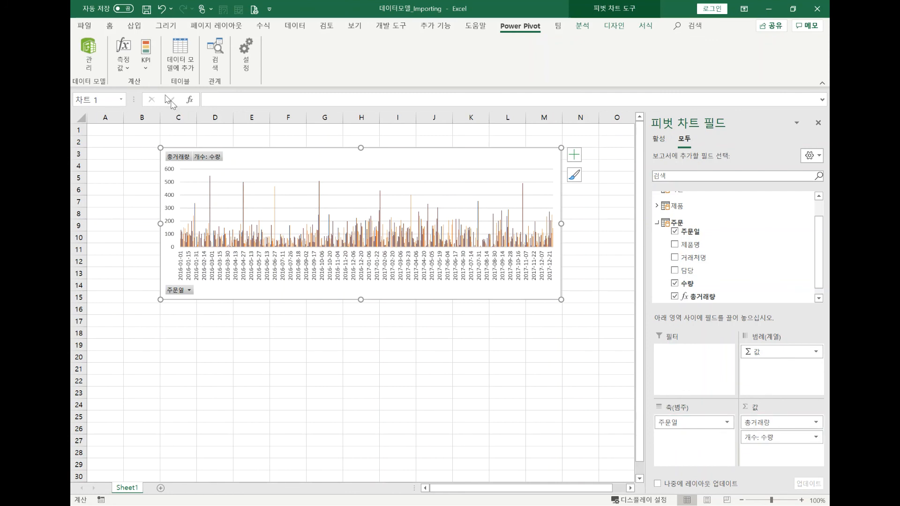
pyautogui.click(114, 27)
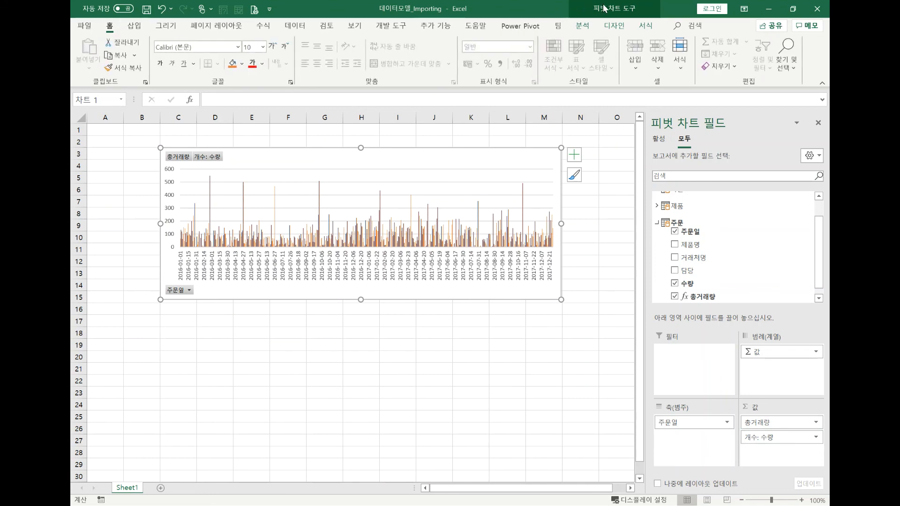
pyautogui.click(520, 26)
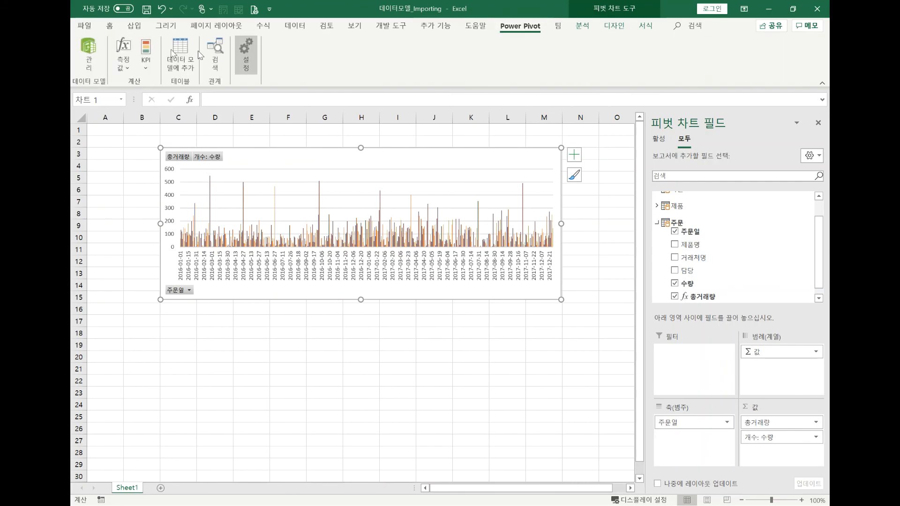
# Step: Open the data model in the Power Pivot window and examine the 총거래량 measure's name and formula in the 주문 table
pyautogui.click(89, 56)
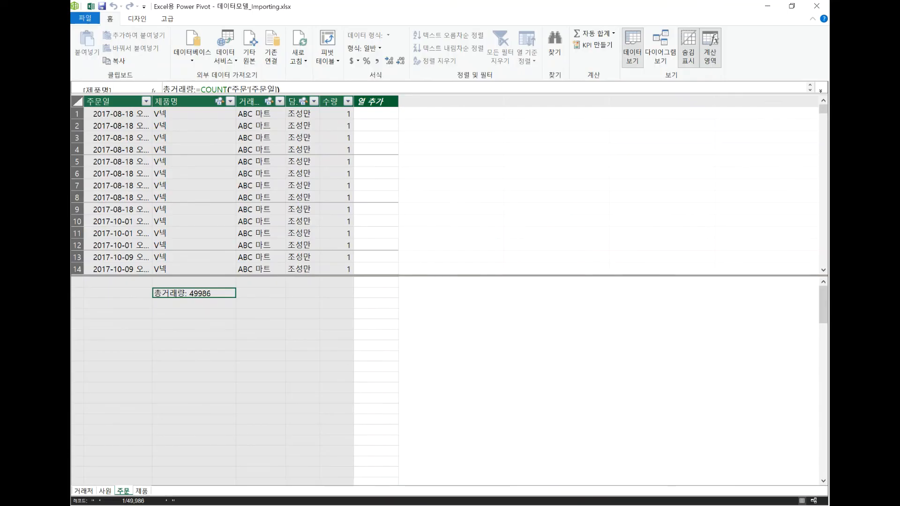
pyautogui.write(':')
pyautogui.moveTo(282, 89); pyautogui.dragTo(163, 89)
pyautogui.press('Return')
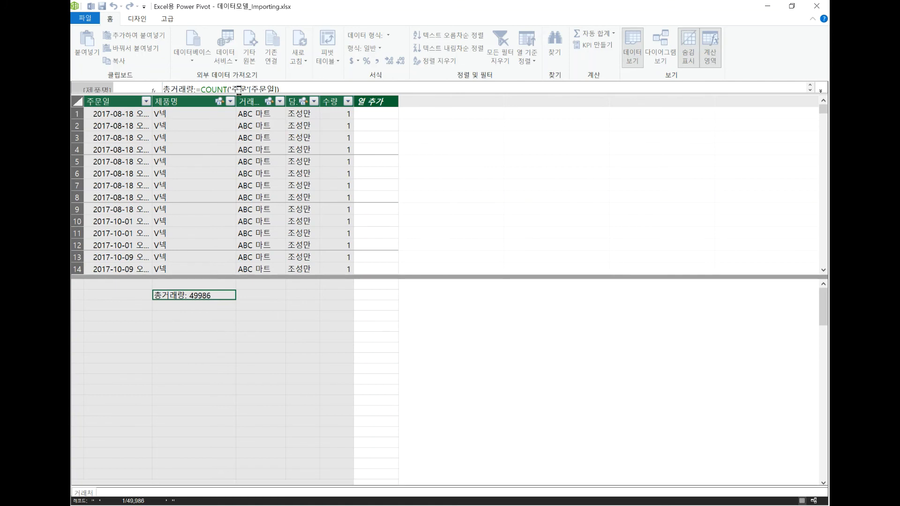
pyautogui.moveTo(193, 89); pyautogui.dragTo(163, 89)
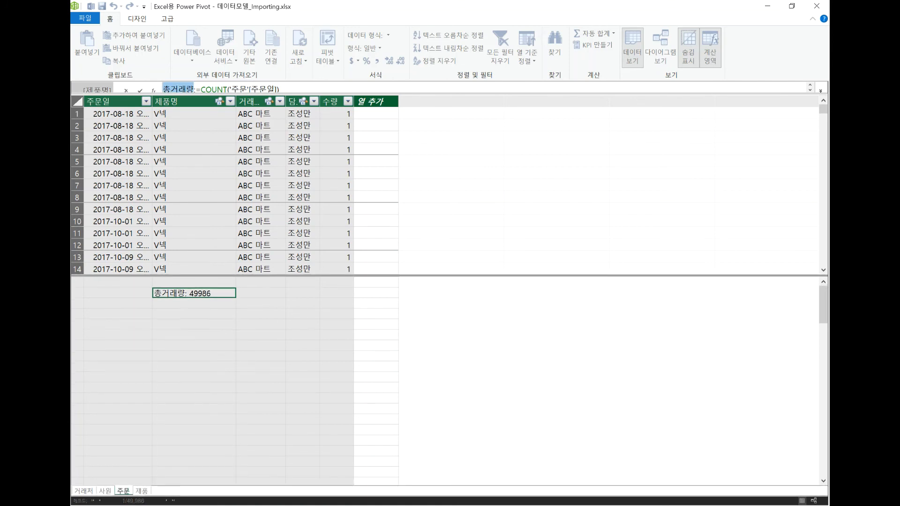
pyautogui.click(216, 291)
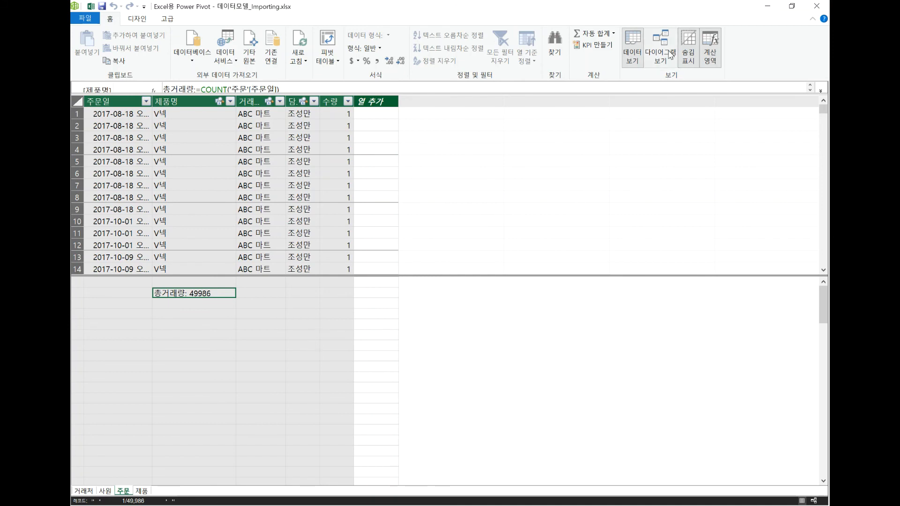
# Step: Review the table relationships in diagram view, restore the data view, and return to the Excel workbook with the pivot chart deselected
pyautogui.click(671, 55)
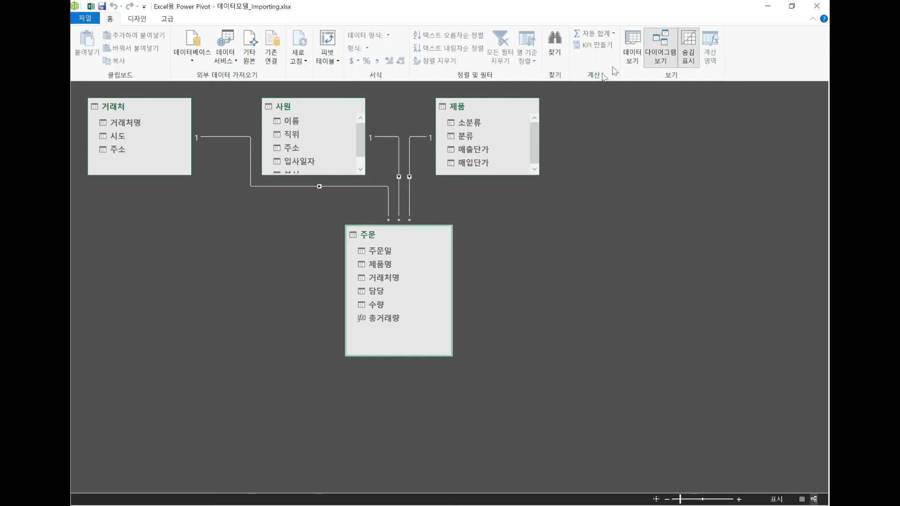
pyautogui.click(632, 47)
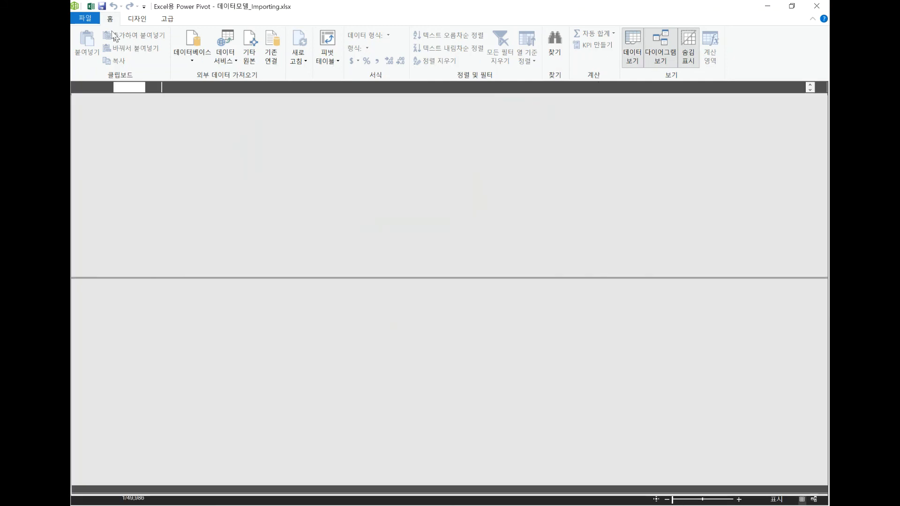
pyautogui.click(92, 6)
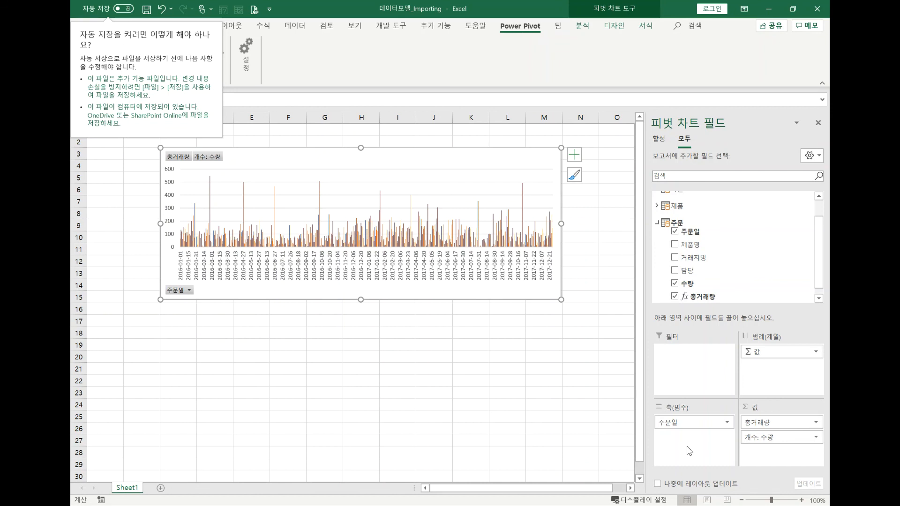
pyautogui.click(473, 416)
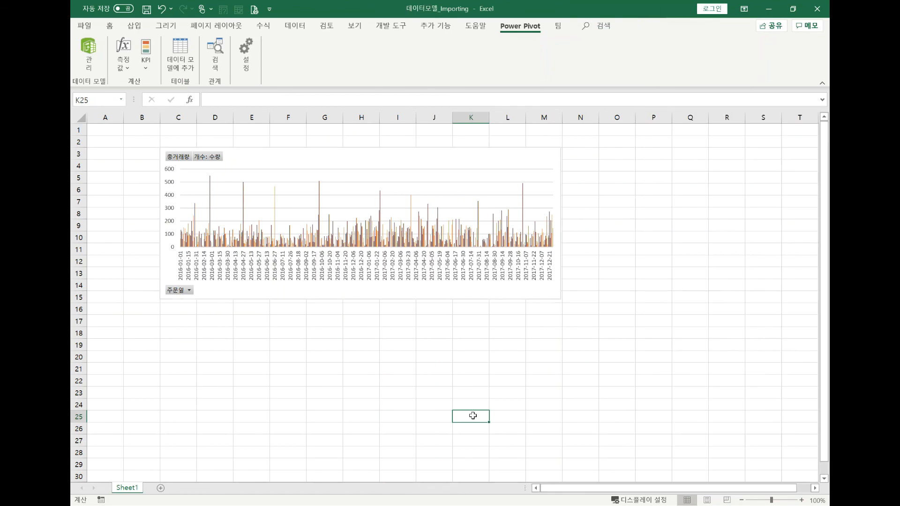